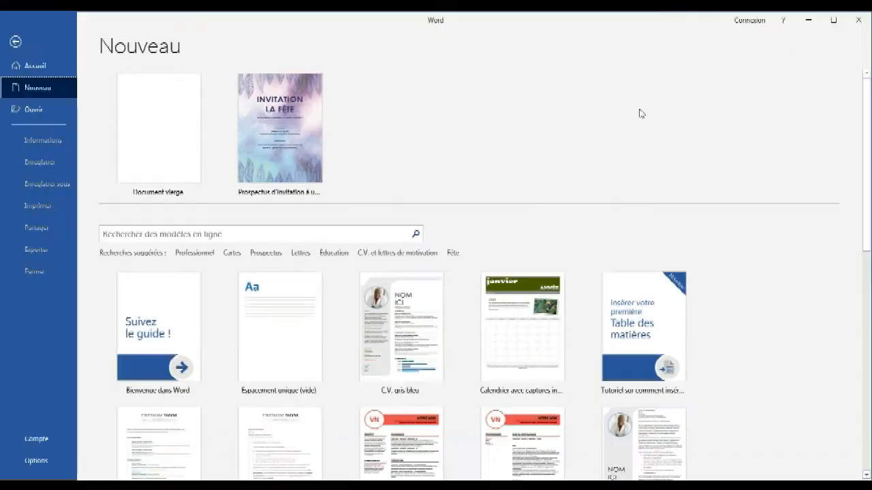
Step: Create a blank document and enter the title "Majbour : High-tect : cours et actualités"
left_click(135, 123)
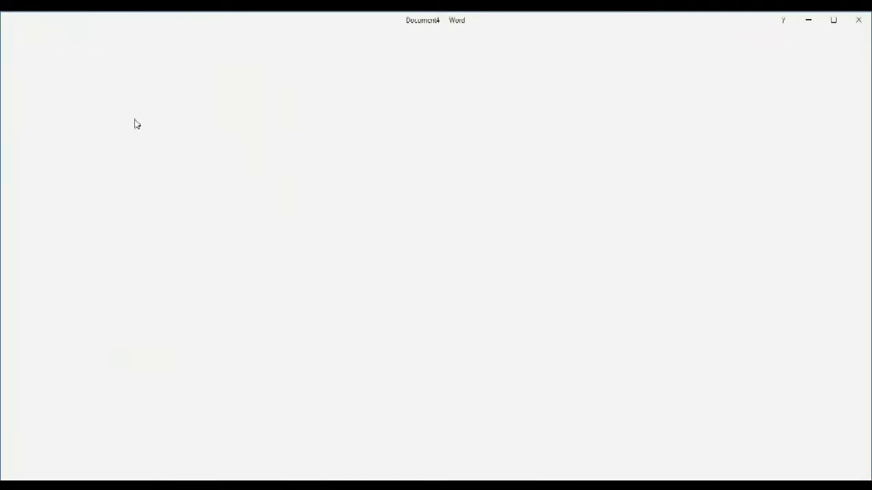
type("Majhour : High tect : cours et actualités")
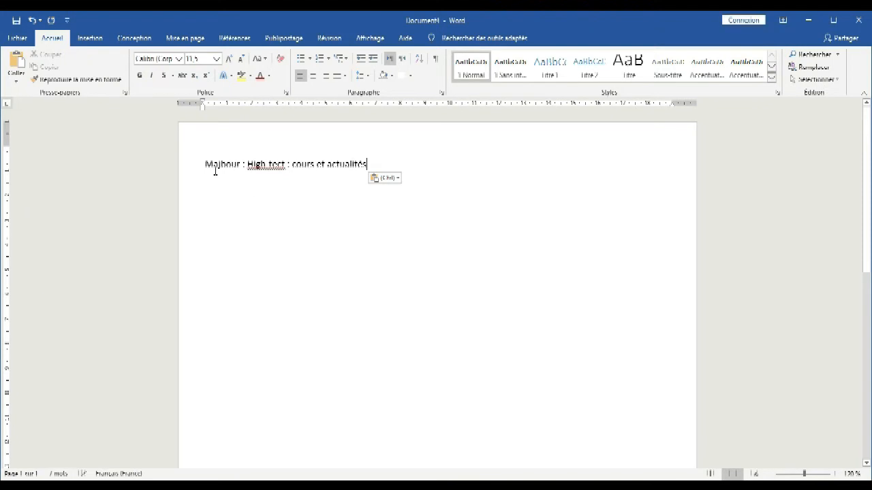
Step: Convert the title line into WordArt with a blue outlined style
left_click(188, 167)
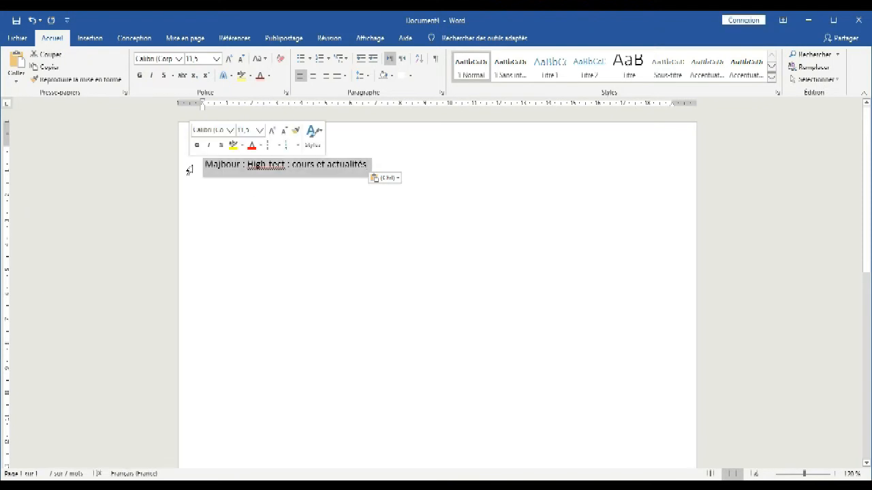
left_click(90, 38)
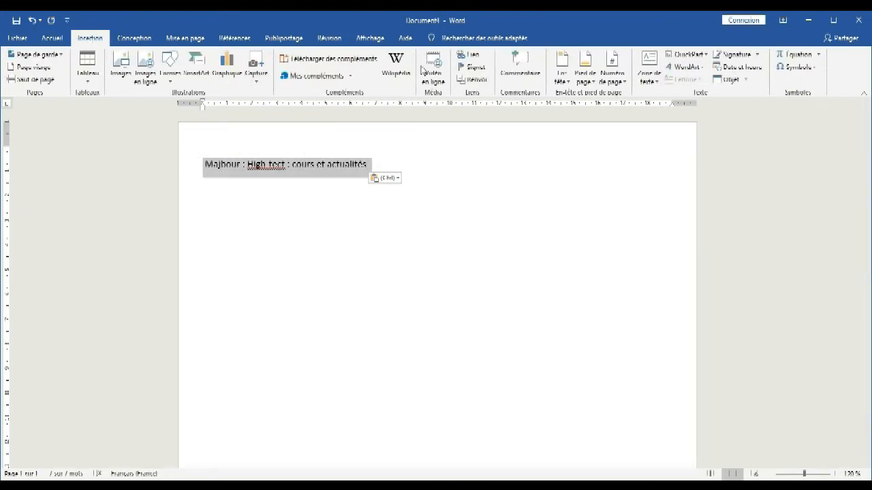
left_click(686, 66)
left_click(739, 153)
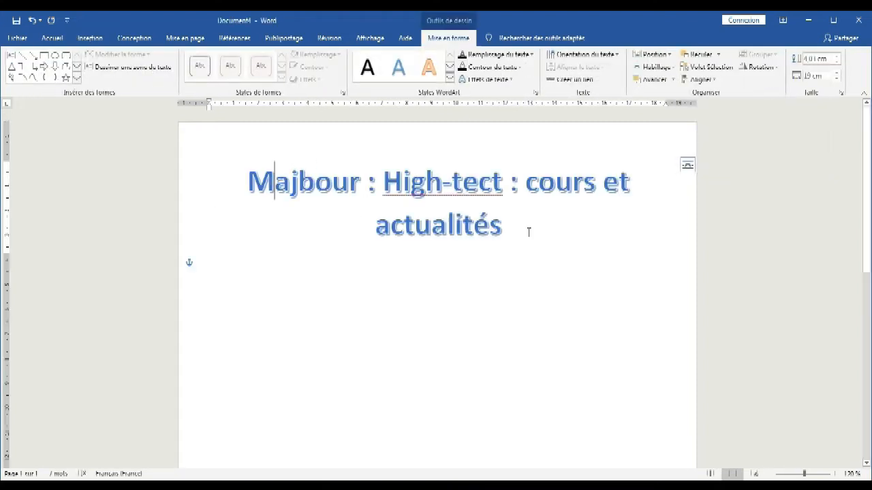
Step: Reduce the font size of the whole WordArt title so it fits on one line
key("ctrl+a")
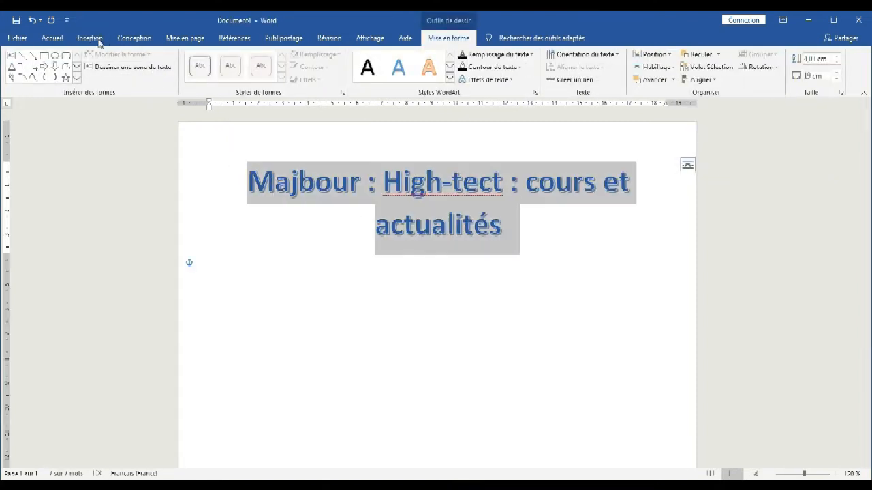
left_click(53, 38)
left_click(241, 59)
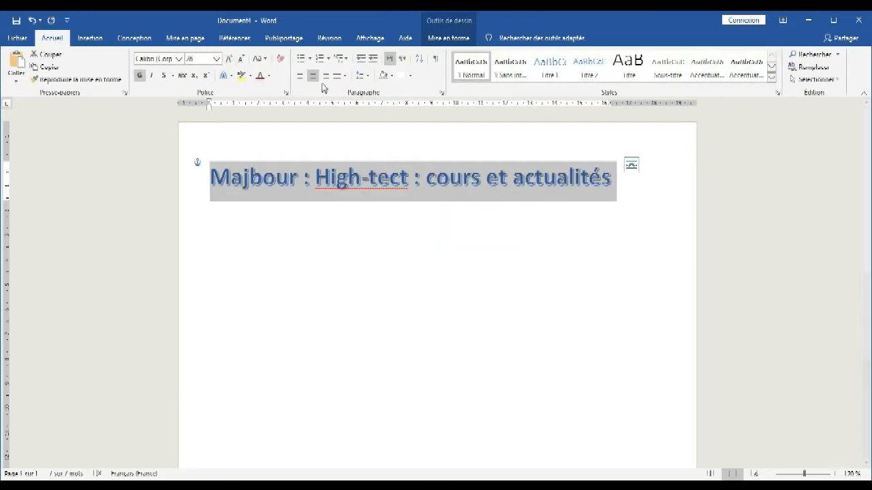
Step: Widen the WordArt title's box on both sides so it spans the full width of the page
left_click(542, 177)
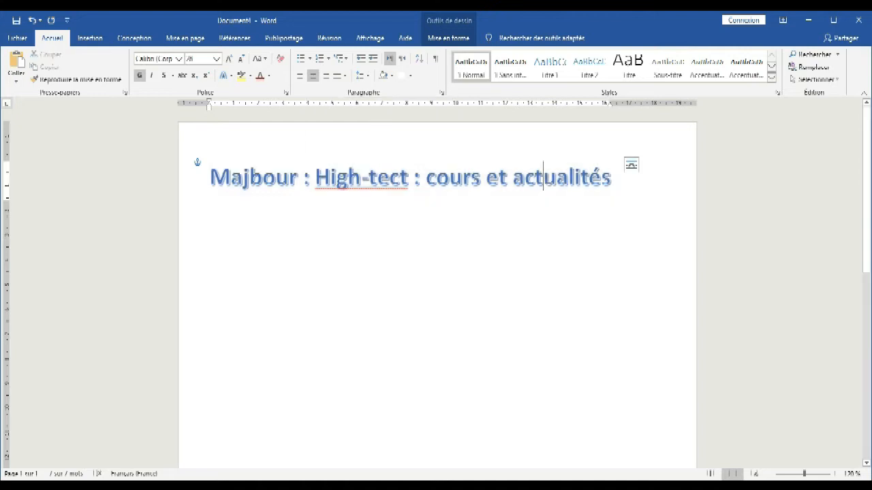
left_click(615, 179)
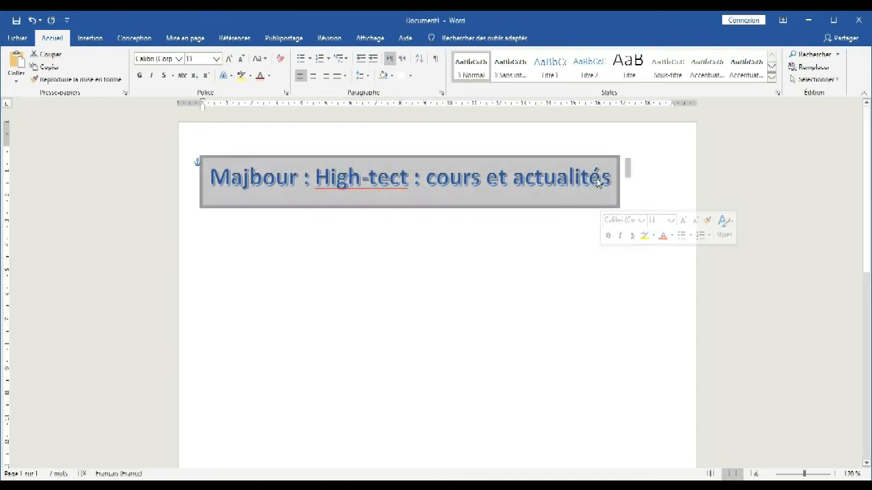
left_click_drag(615, 179, 701, 189)
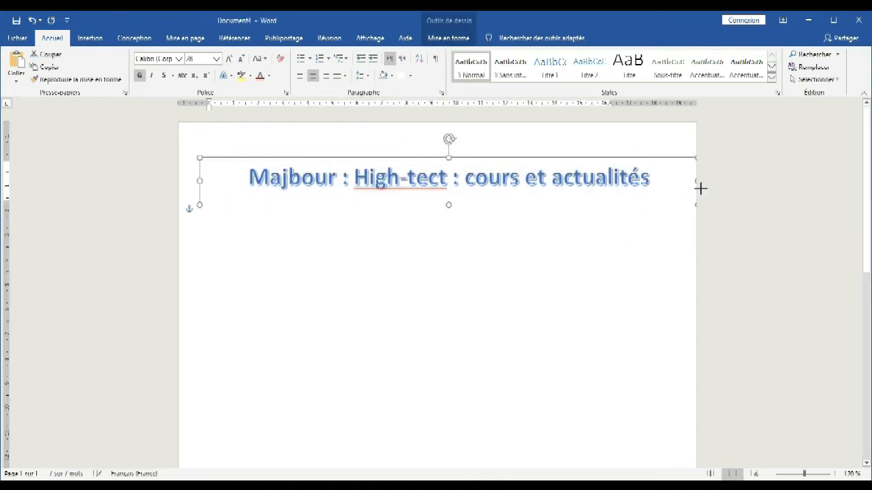
left_click_drag(199, 181, 180, 180)
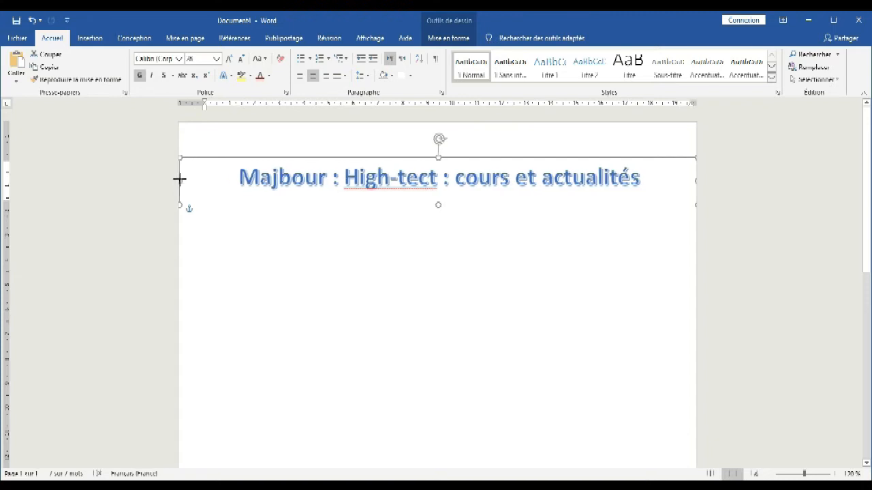
Step: Generate three filler paragraphs of 20 sentences each below the title with the formula =lorem(3, 20)
left_click(350, 293)
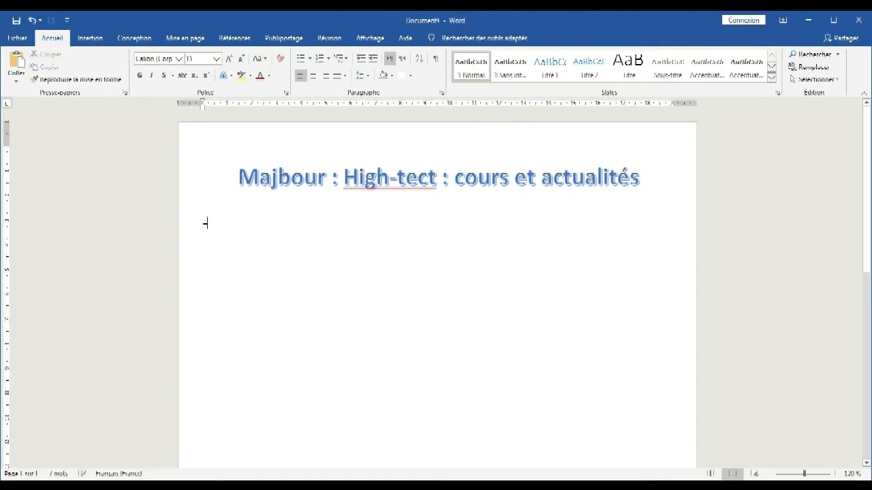
type("-lore")
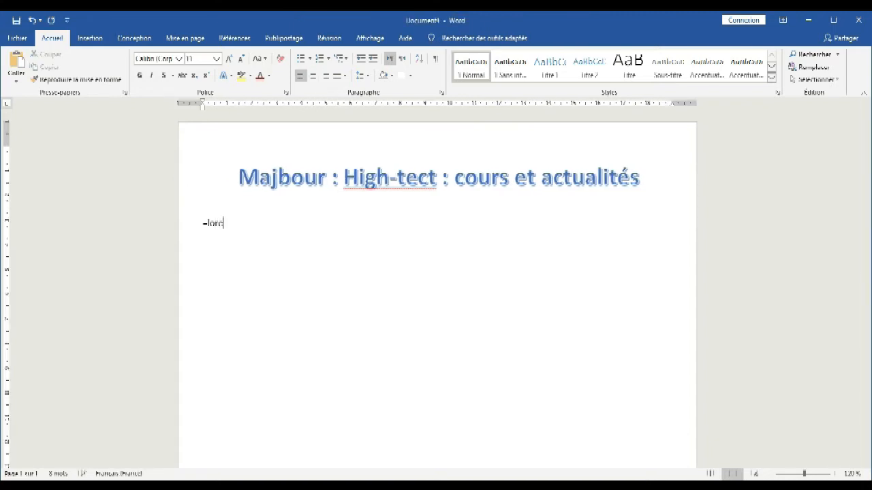
type("m(3, 70)")
key("Return")
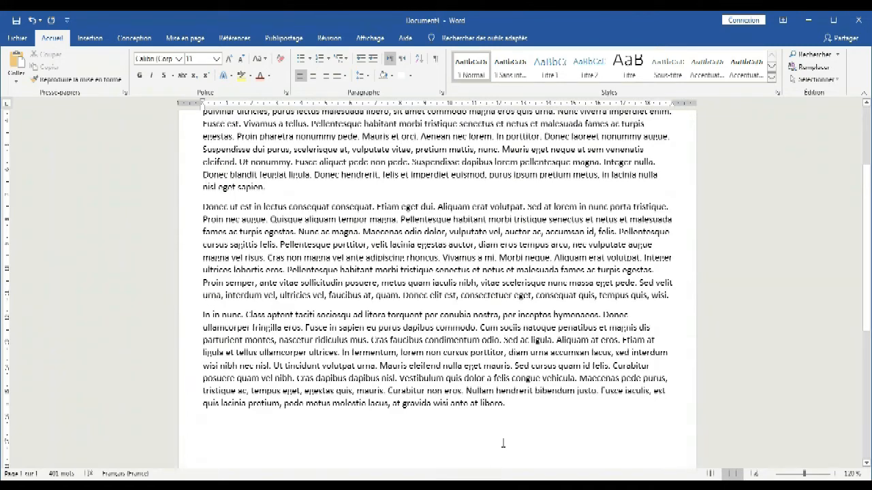
Step: Set the font size of all three body paragraphs to 14
scroll(503, 443, "up", 2)
left_click_drag(207, 161, 509, 342)
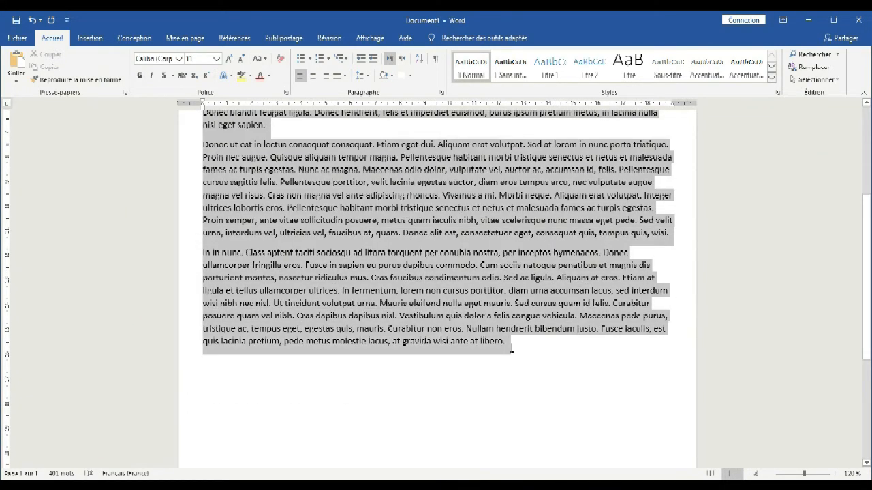
left_click(205, 58)
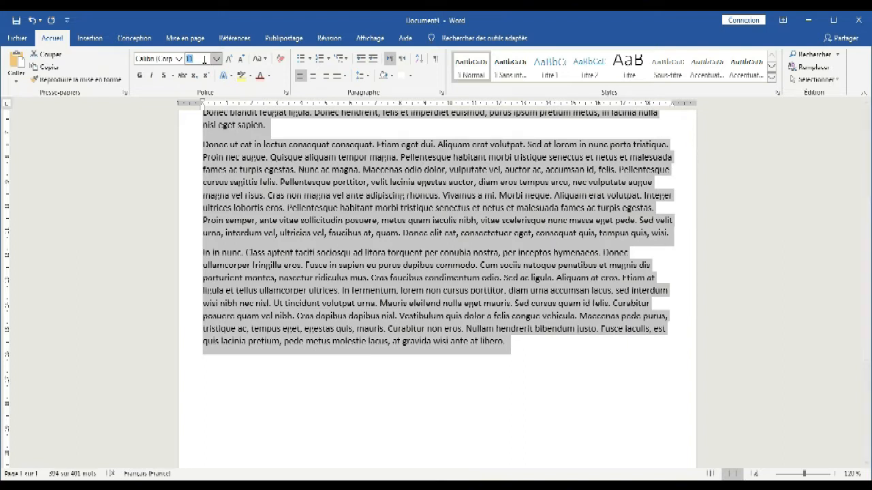
type("14")
key("Return")
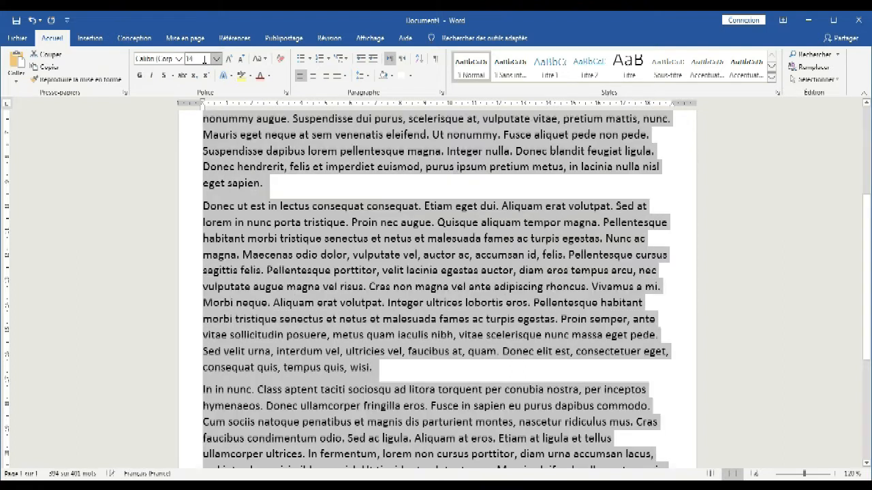
Step: Change the font of the three body paragraphs to Arial
left_click(162, 58)
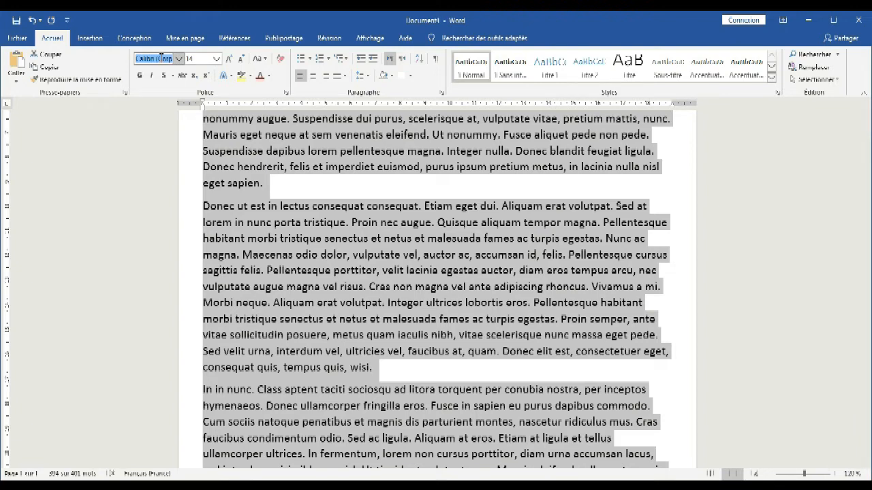
type("Arial")
key("Return")
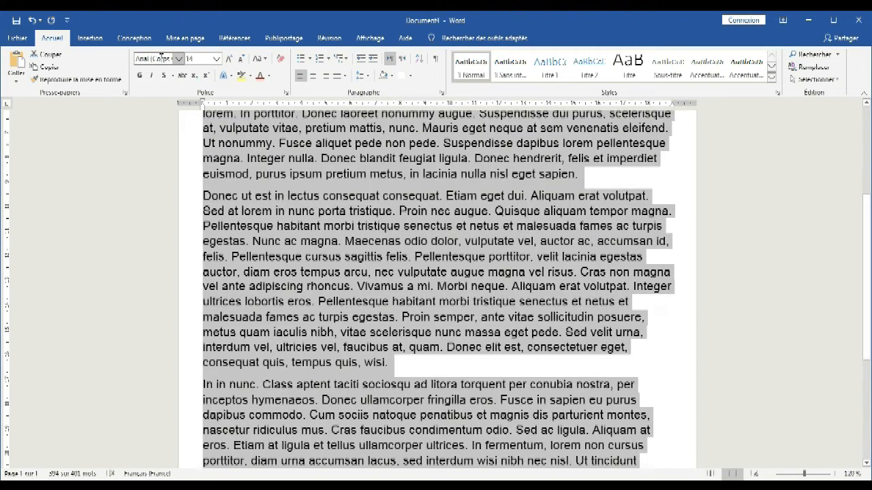
scroll(260, 194, "up", 3)
left_click(260, 194)
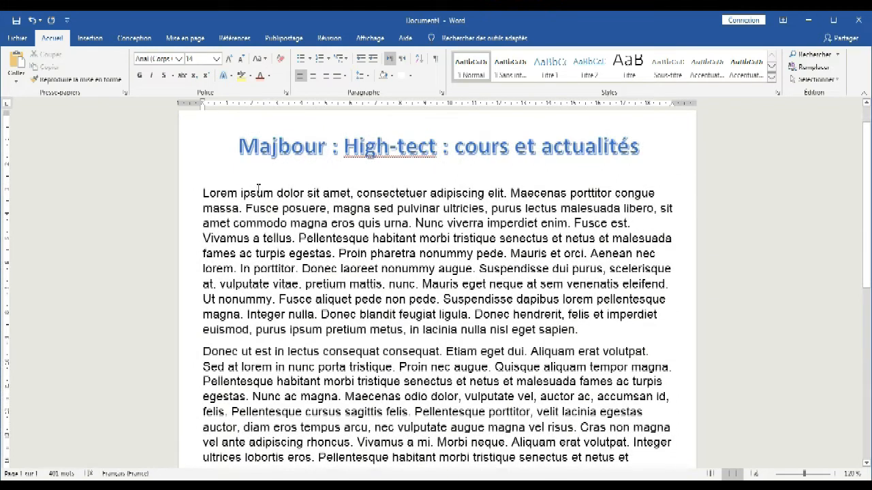
Step: Make "Lorem ipsum dolor sit amet" at the start of the first paragraph bold, underlined and italic
scroll(262, 211, "up", 1)
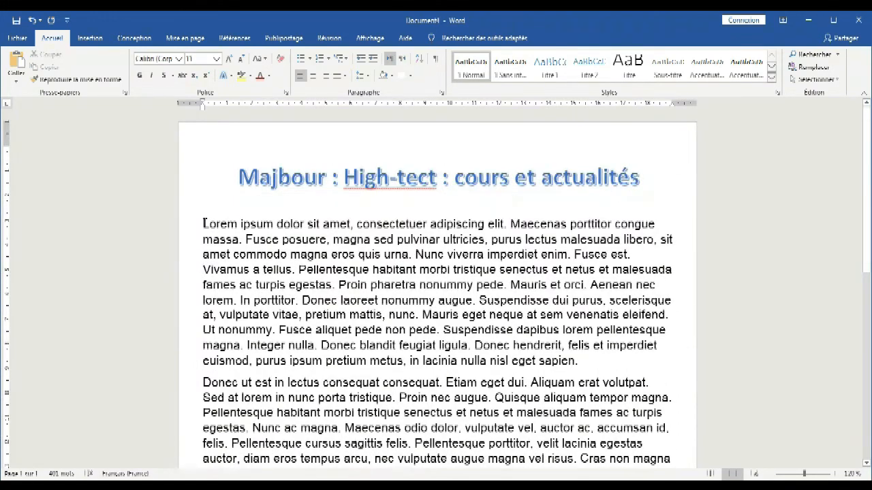
left_click_drag(204, 223, 349, 223)
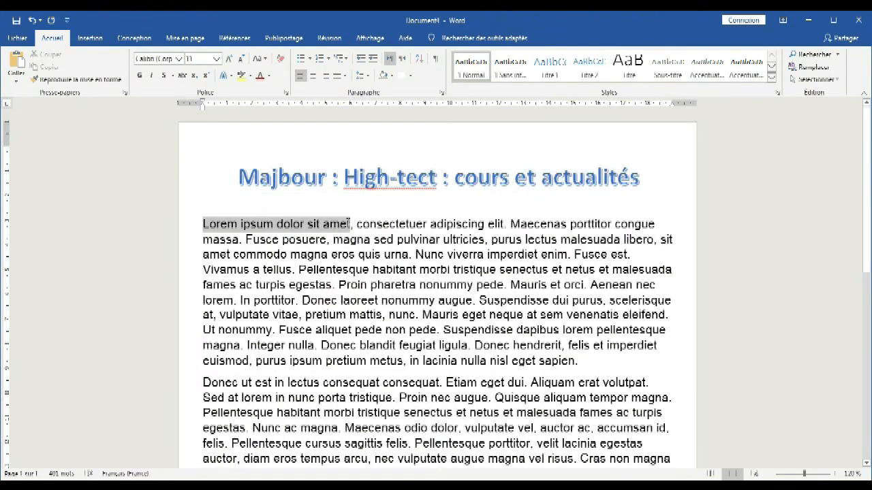
left_click(139, 80)
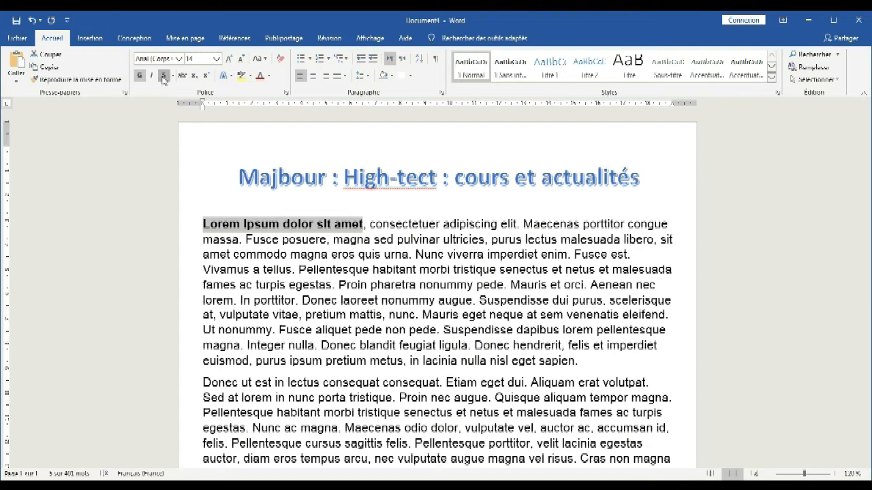
left_click(163, 76)
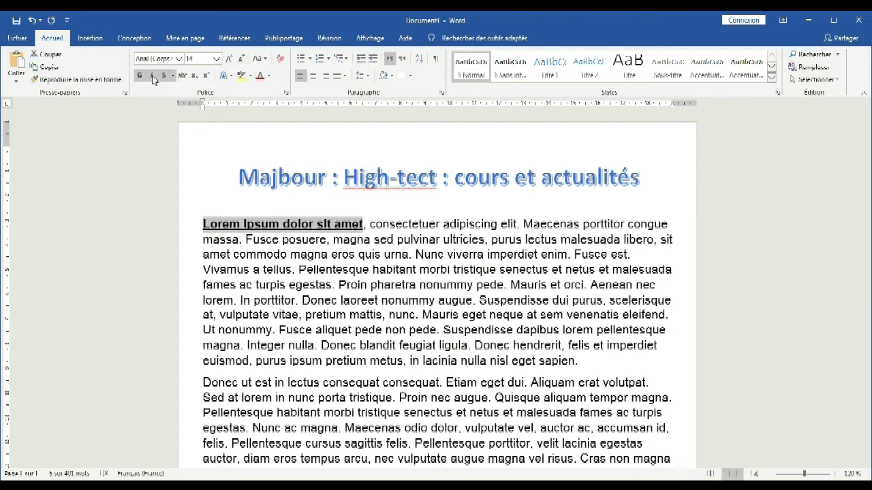
left_click(152, 78)
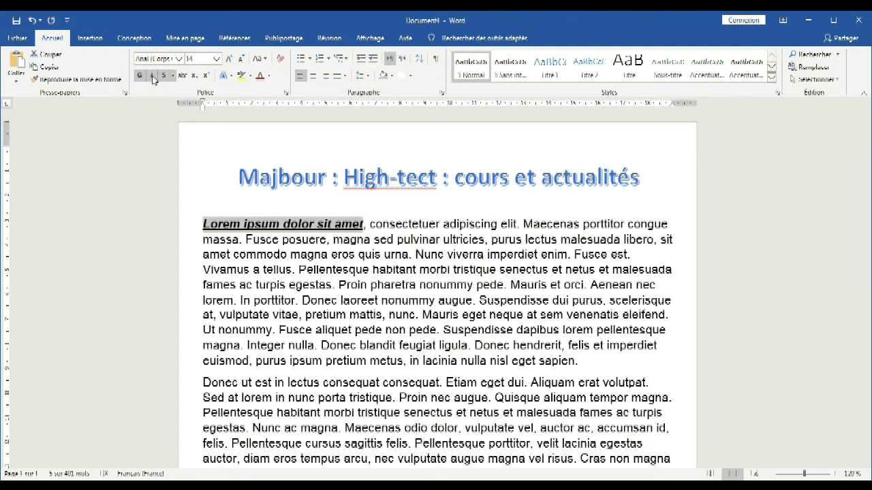
left_click(368, 224)
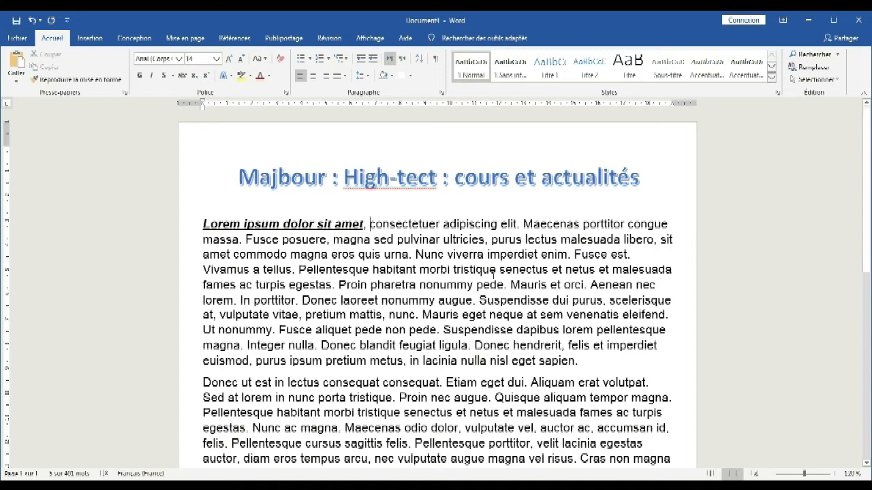
Step: Add a drop cap of the "Dans le texte" type to the second paragraph, starting "Donec ut est"
scroll(545, 300, "down", 1)
left_click(639, 326)
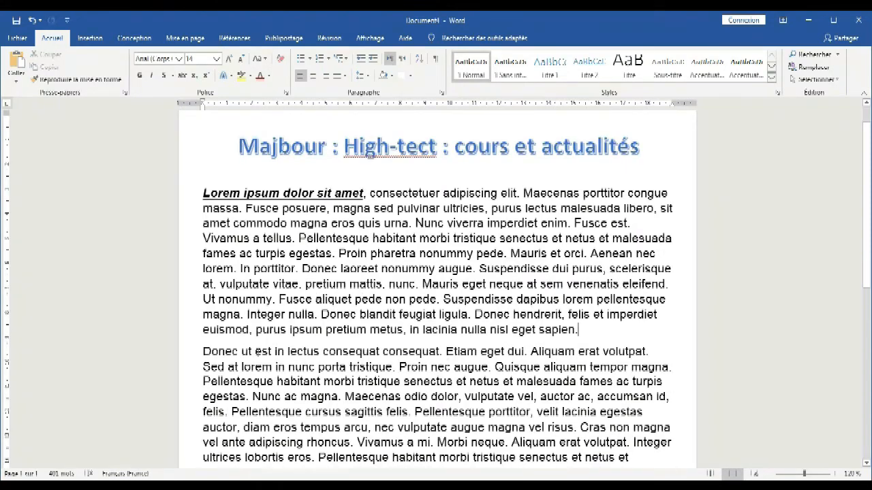
scroll(436, 286, "down", 3)
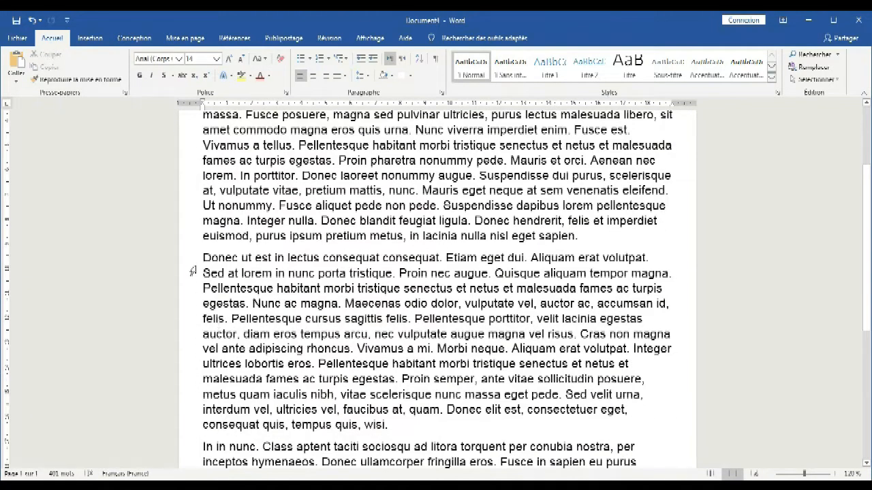
left_click_drag(190, 257, 437, 422)
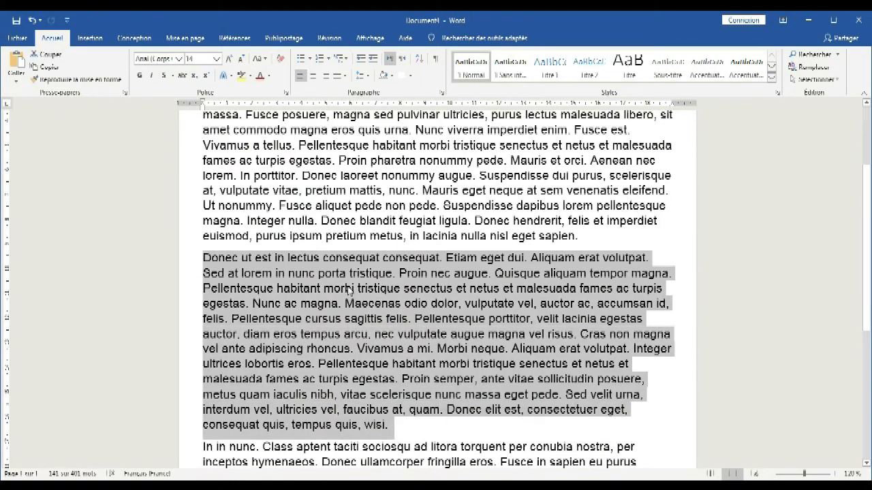
left_click(90, 39)
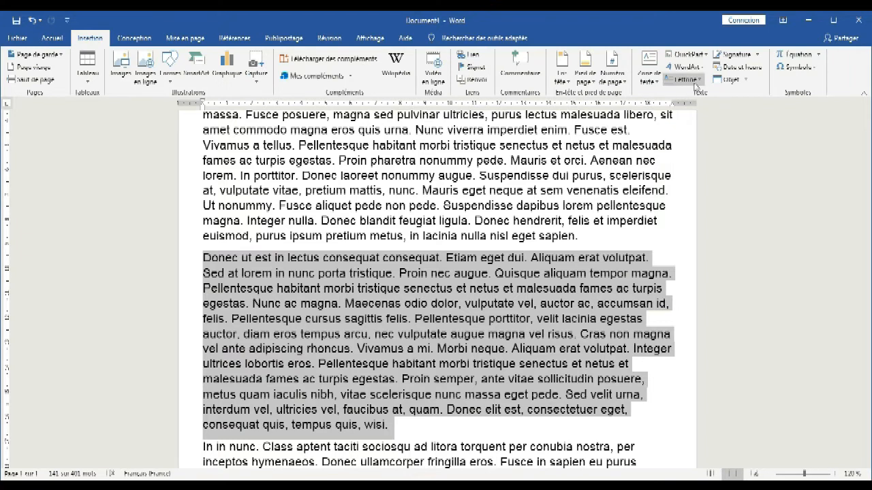
left_click(695, 82)
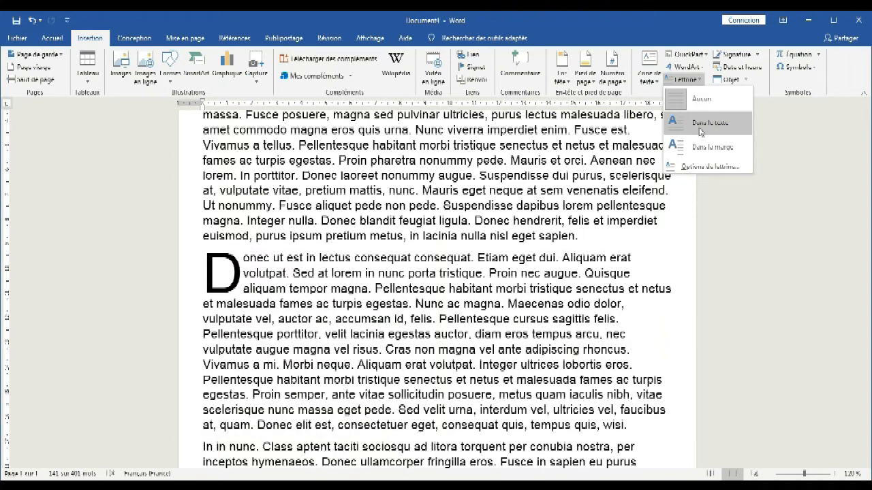
left_click(700, 123)
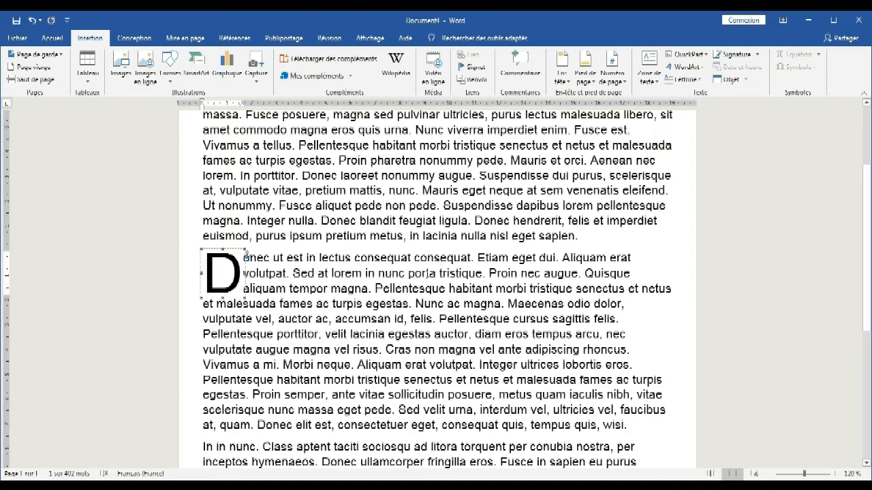
left_click(417, 287)
Step: Switch the second paragraph's drop cap to "Dans la marge" and return it to "Dans le texte"
scroll(417, 285, "down", 1)
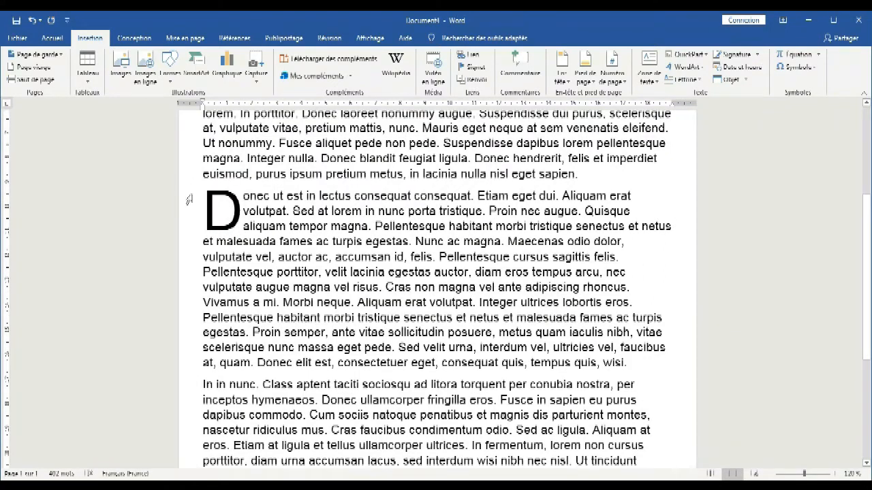
left_click_drag(244, 196, 233, 366)
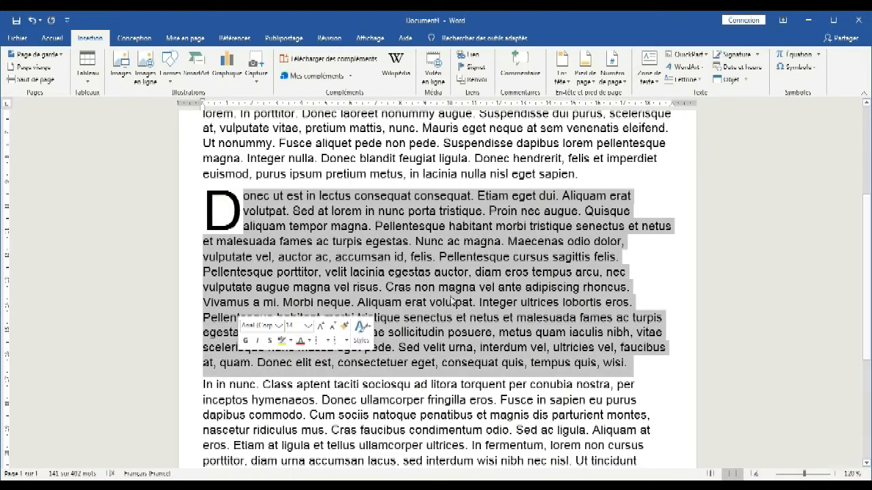
left_click(697, 85)
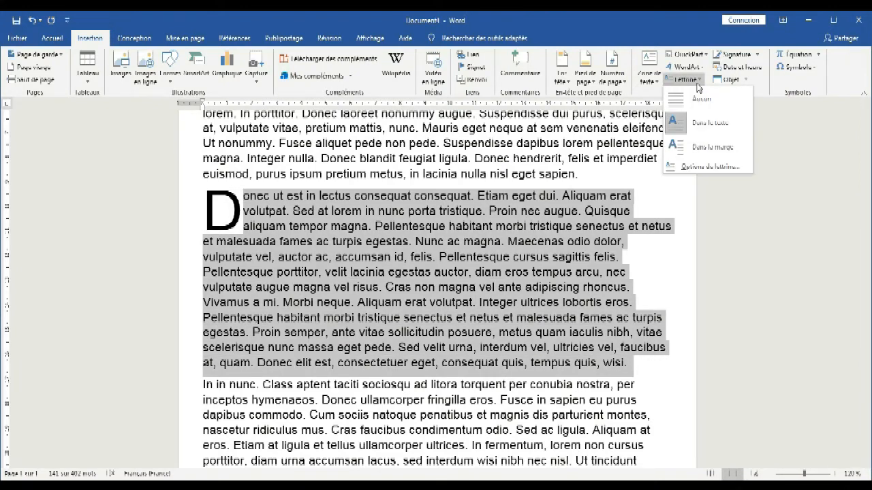
left_click(704, 149)
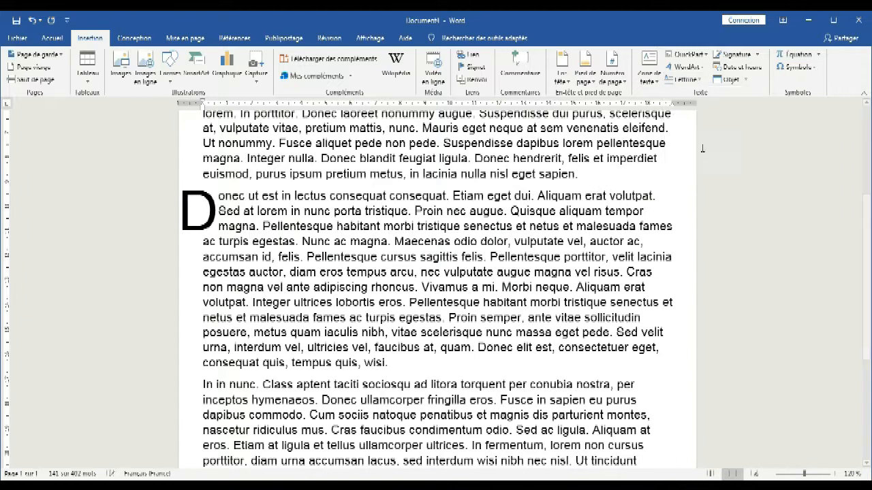
left_click(698, 84)
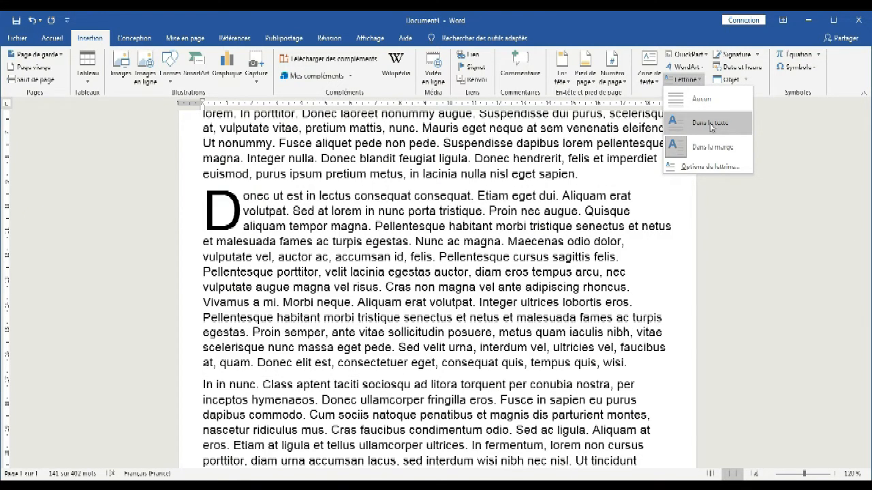
left_click(710, 123)
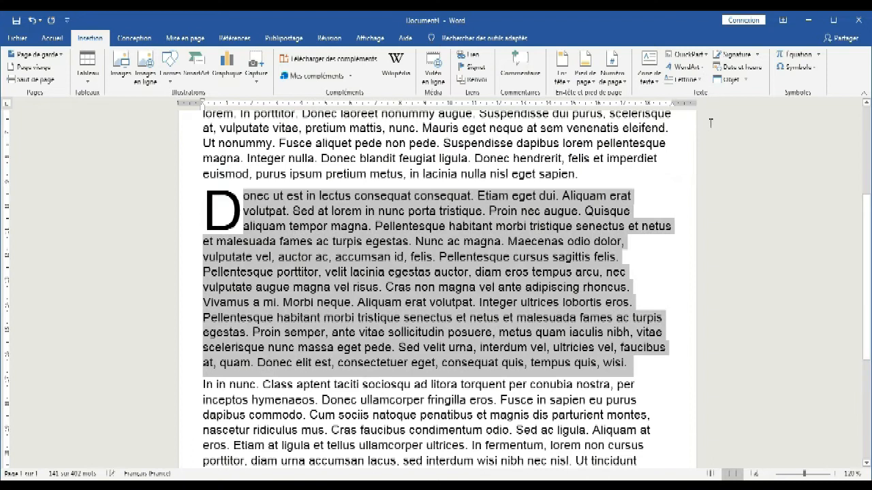
Step: In the drop cap options, set the second paragraph's drop cap font to Arial and its height to 2 lines
left_click(698, 83)
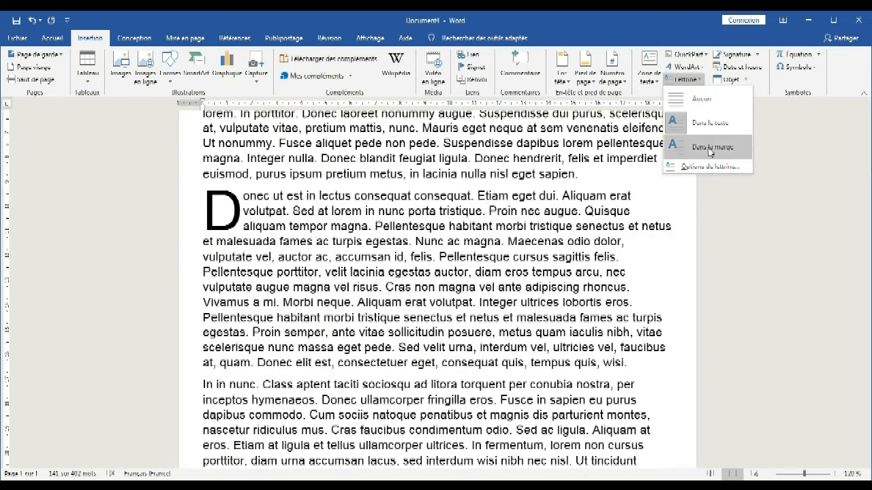
left_click(712, 167)
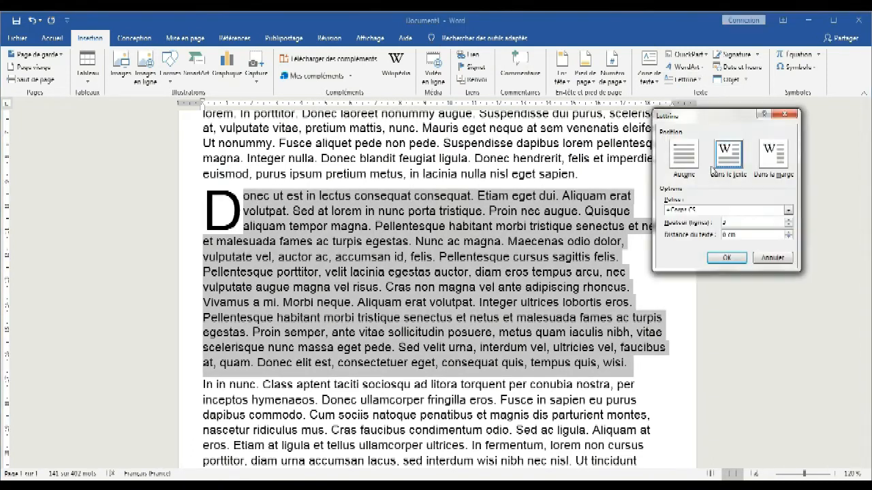
left_click(788, 211)
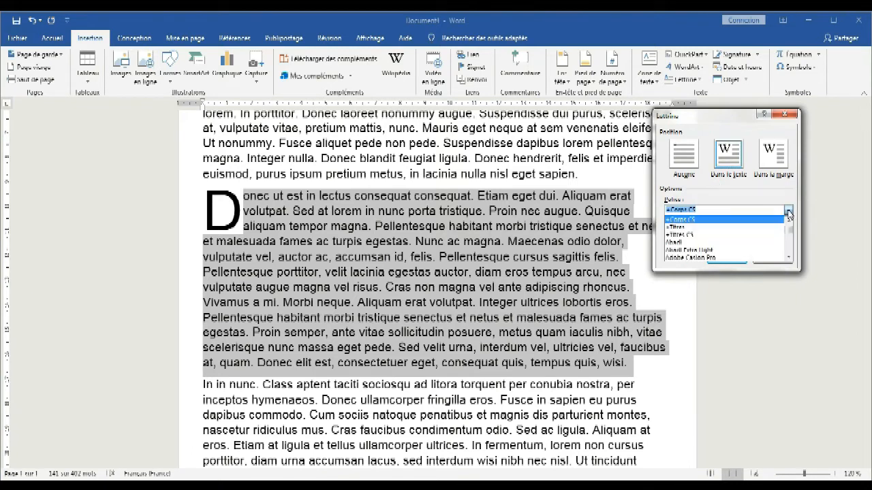
left_click(693, 244)
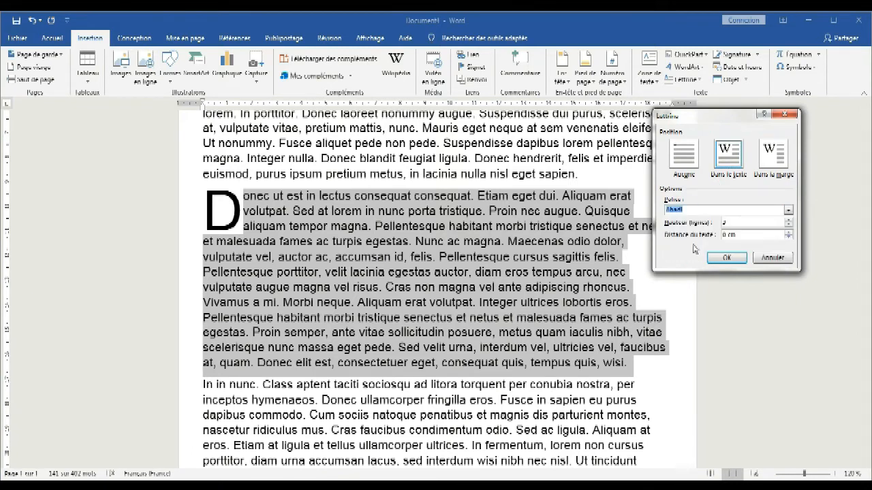
type("Arial")
left_click(728, 258)
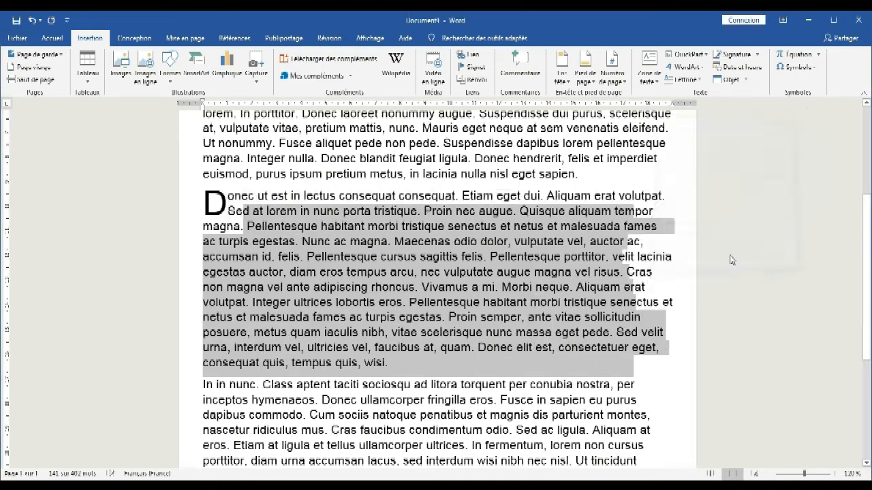
Step: Remove the drop cap from the second paragraph, starting "Donec ut est", by setting it to "Aucun"
left_click(604, 217)
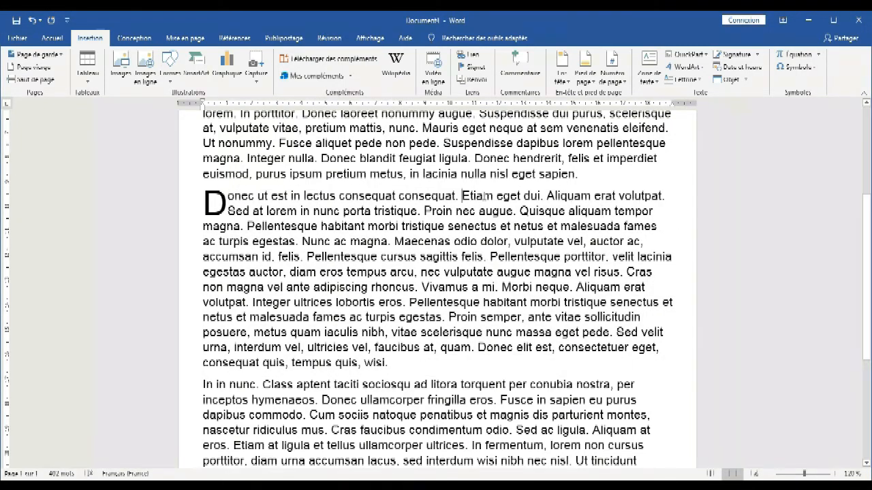
left_click_drag(181, 204, 222, 371)
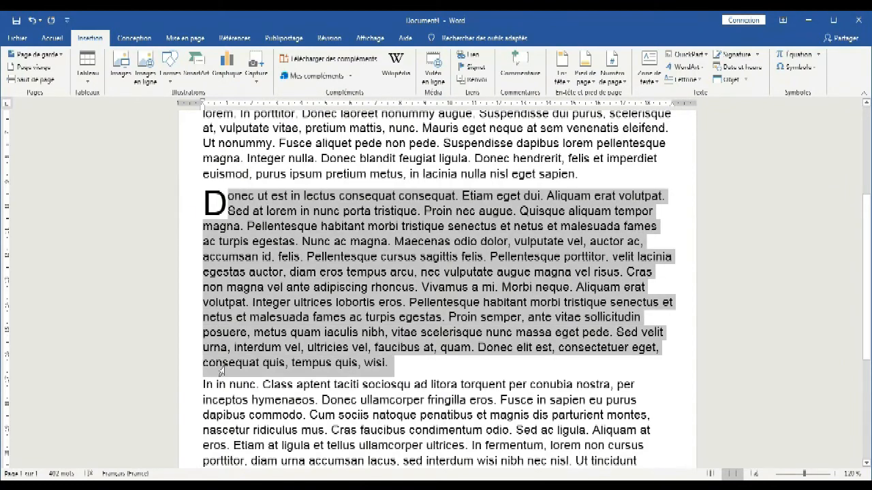
left_click(695, 80)
left_click(700, 99)
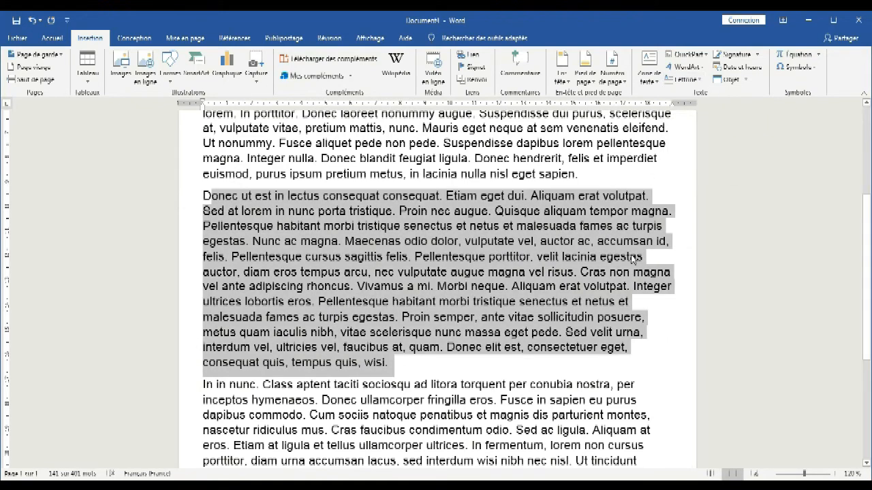
left_click(580, 370)
Step: Justify all three body paragraphs
scroll(436, 286, "up", 4)
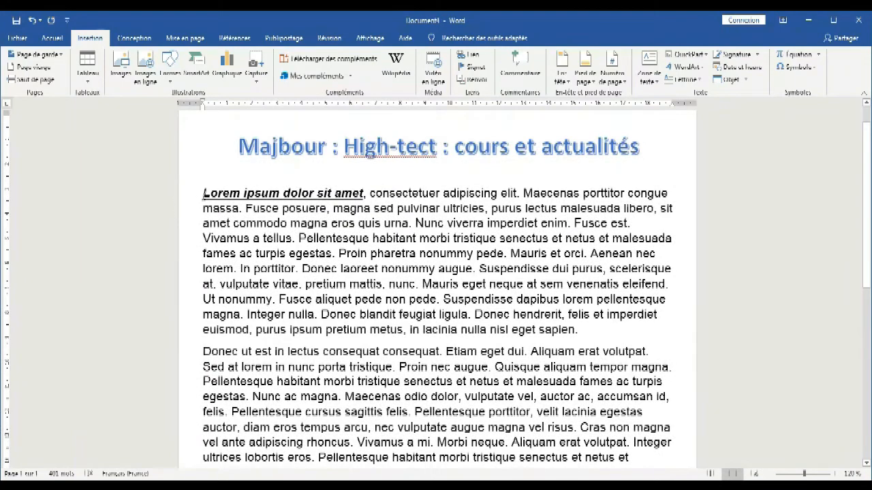
left_click_drag(204, 193, 600, 356)
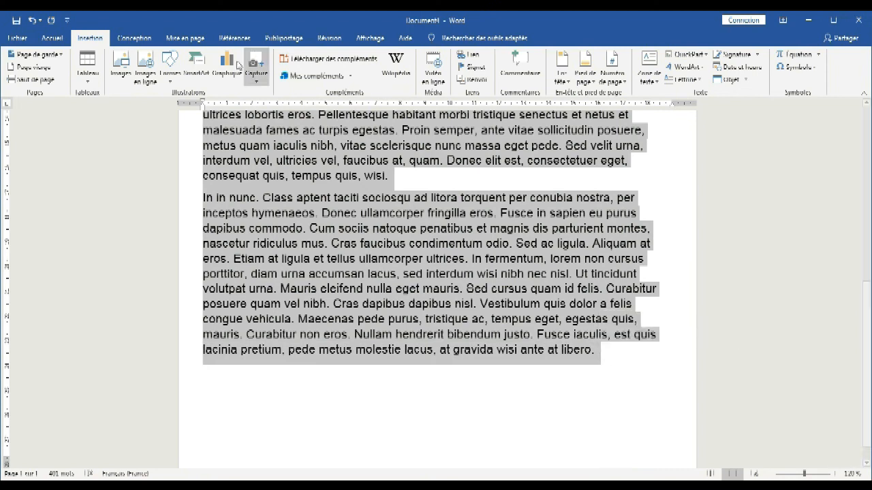
left_click(52, 39)
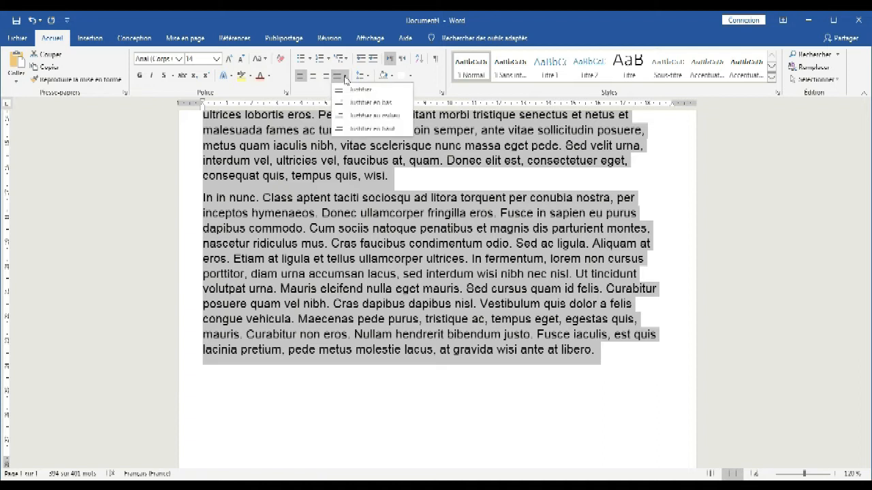
key("ctrl+j")
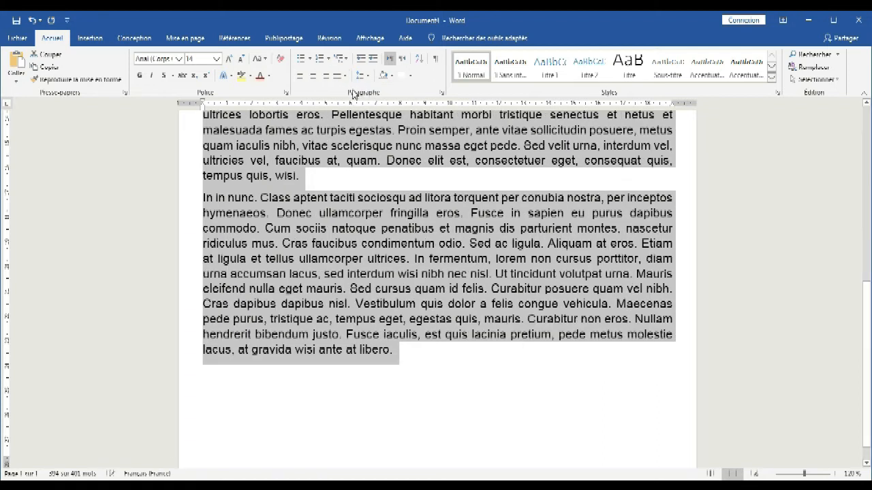
scroll(407, 227, "up", 1)
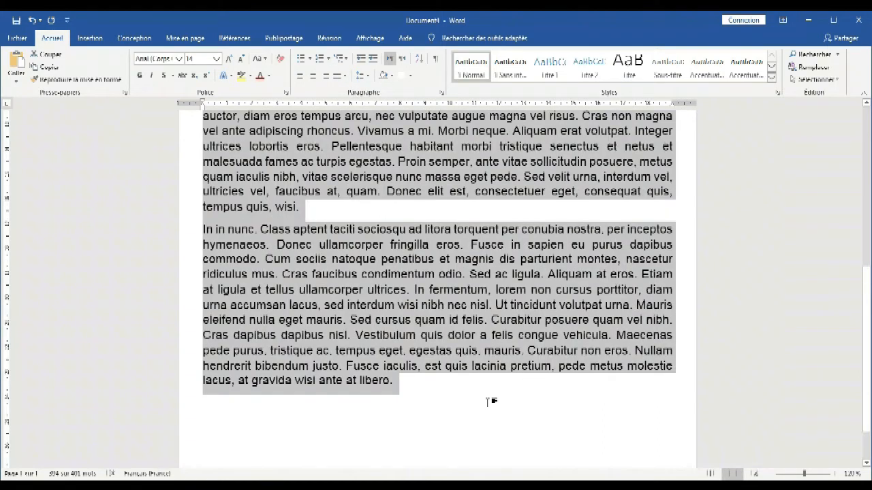
left_click(488, 402)
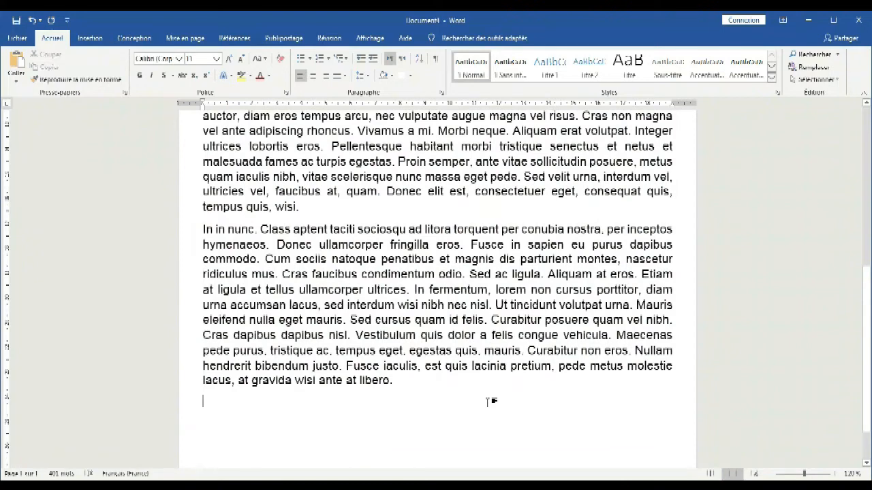
Step: Set the line spacing of the three body paragraphs to 1.5 lines in the paragraph options
scroll(488, 402, "up", 10)
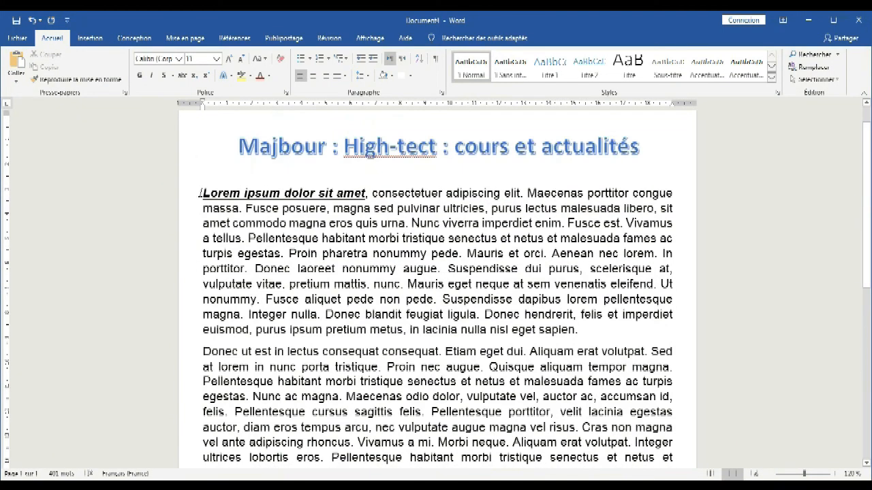
left_click(201, 193, "shift")
left_click(369, 77)
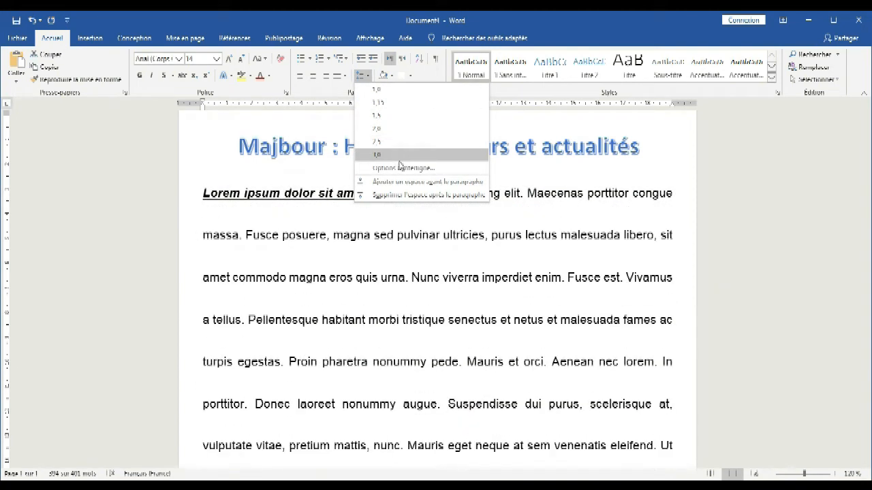
left_click(402, 169)
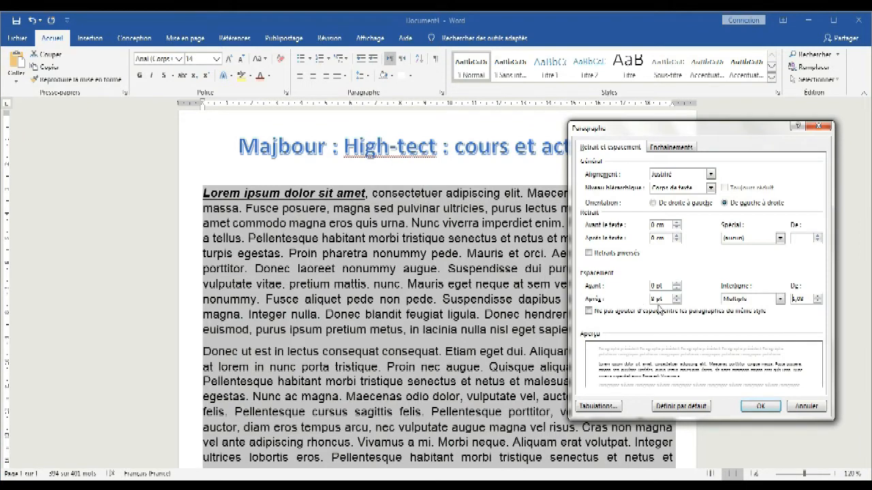
left_click(731, 301)
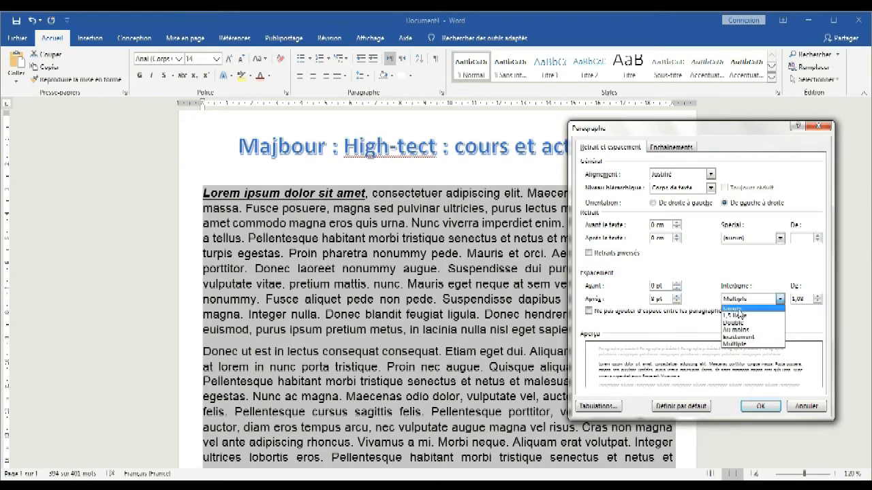
left_click(740, 316)
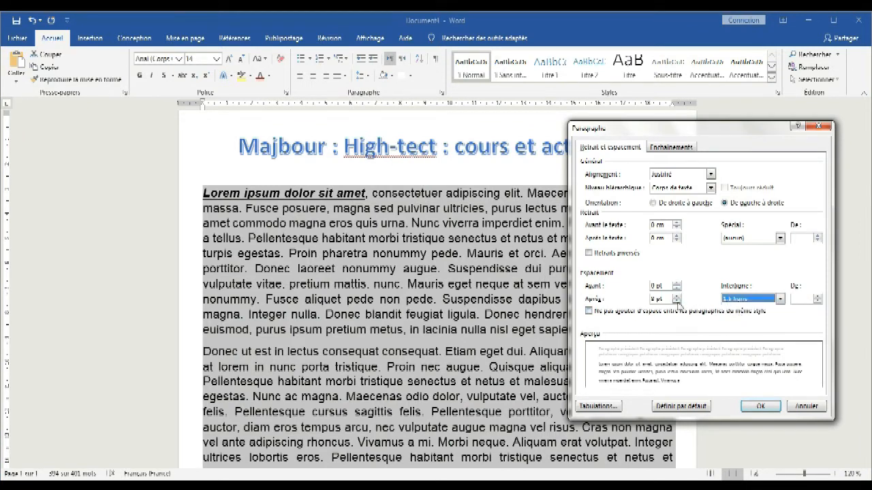
Step: Set the spacing before and after the three body paragraphs to 6 pt and apply the paragraph settings
left_click(656, 299)
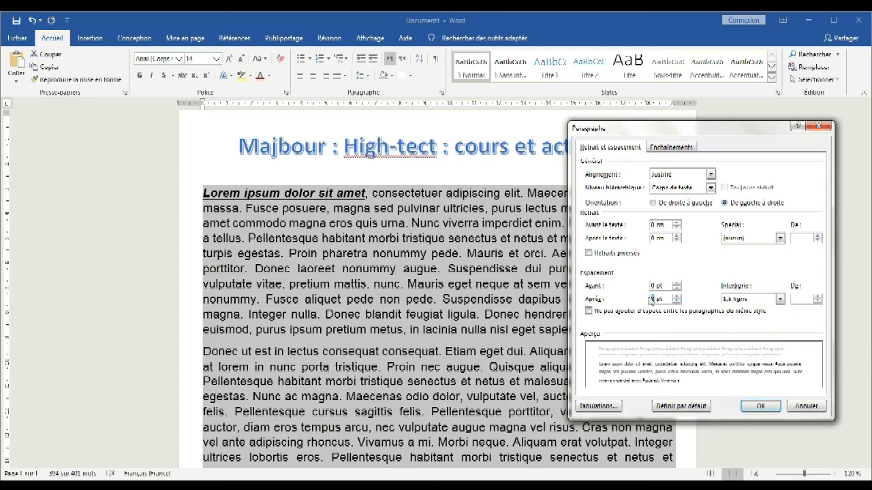
type("6")
left_click_drag(656, 287, 650, 287)
type("6")
left_click(758, 406)
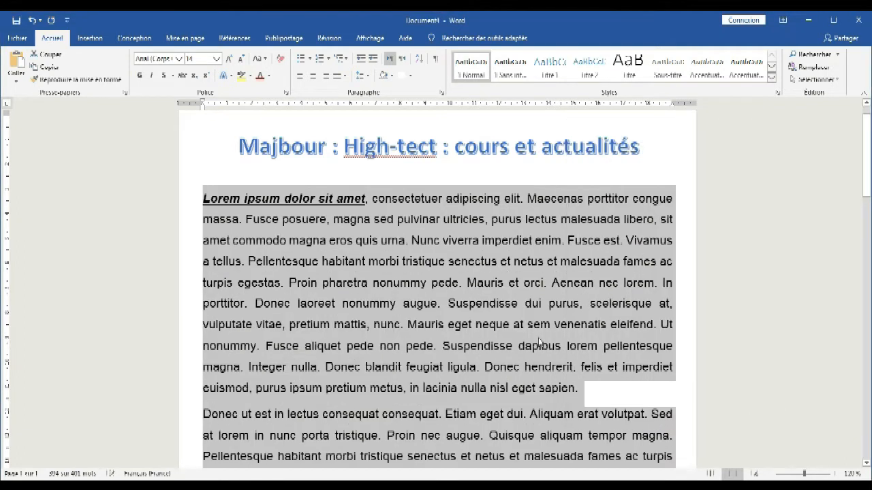
scroll(537, 344, "down", 1)
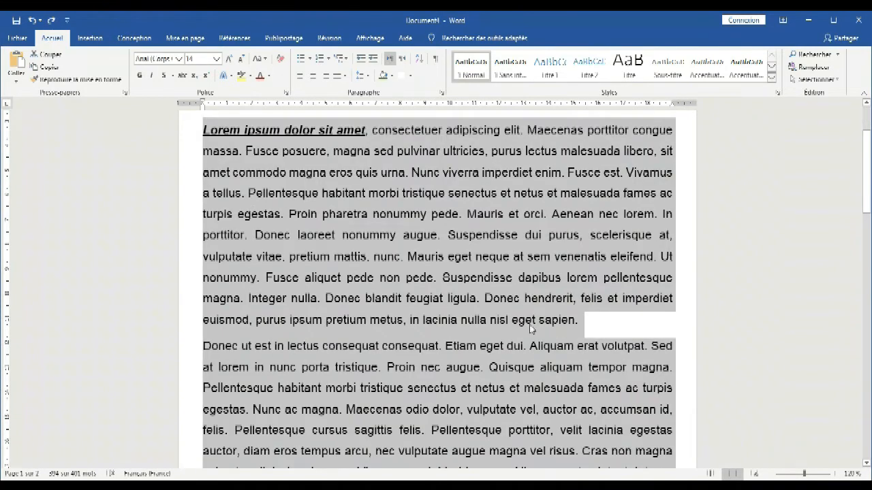
Step: Put "Lorem ipsum dolor sit amet" on its own line without the comma, and capitalise "Consectetuer" at the start of the text below
left_click(371, 130)
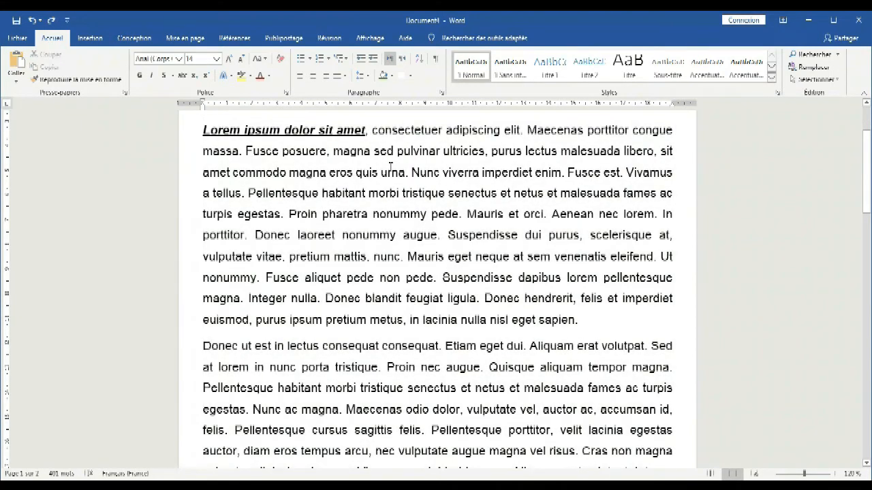
key("shift+Left")
key("shift+Left")
key("Return")
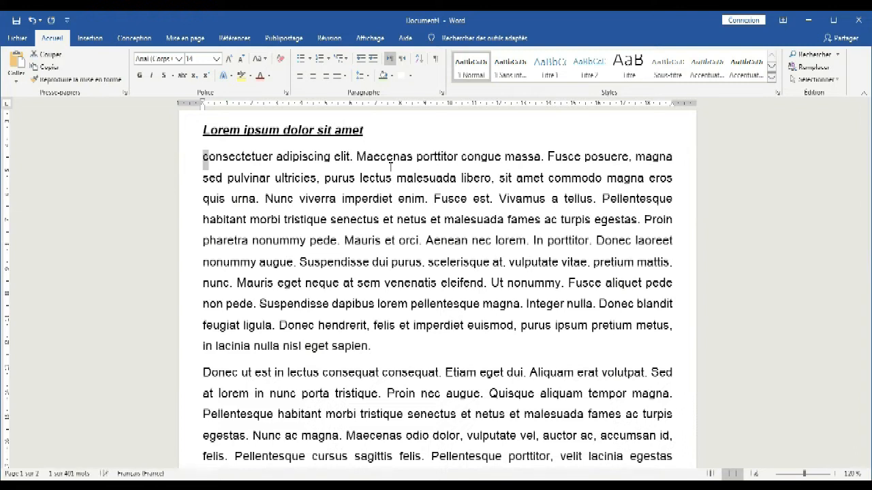
type("C")
Step: Put "Donec ut est in lectus consequat consequat" on its own line without the period, above "Etiam eget dui"
key("Down")
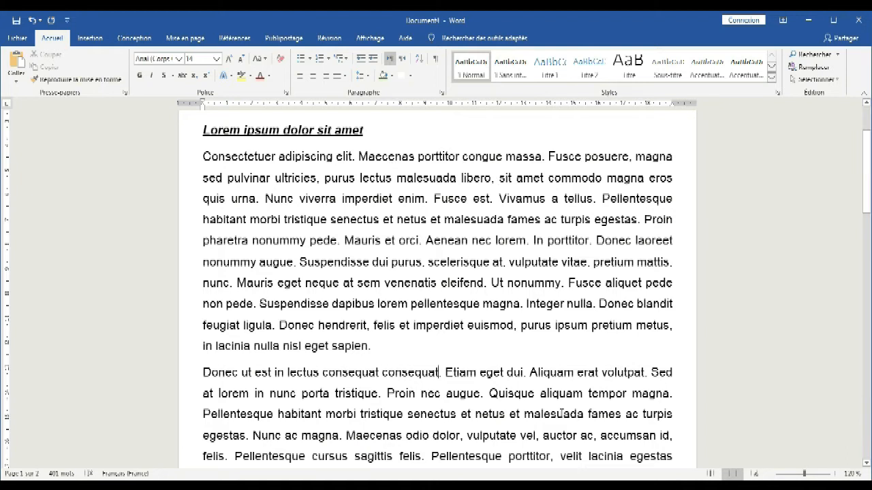
key("shift+Right")
key("shift+Right")
key("Return")
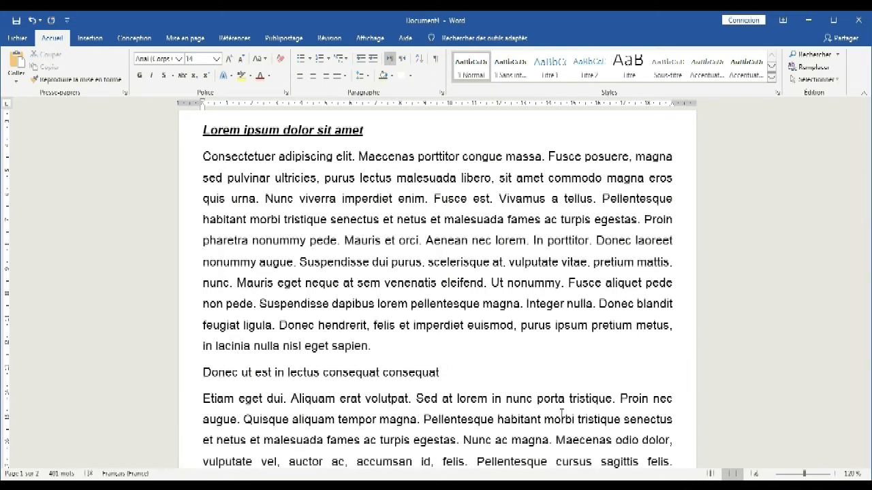
Step: Put "In in nunc." on its own line above "Class aptent taciti" and make it bold, italic and underlined
scroll(288, 184, "down", 5)
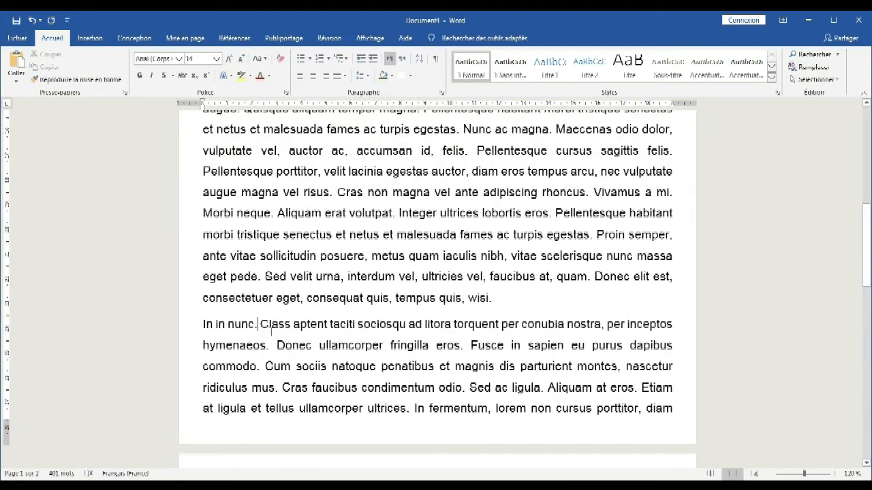
key("Return")
key("Up")
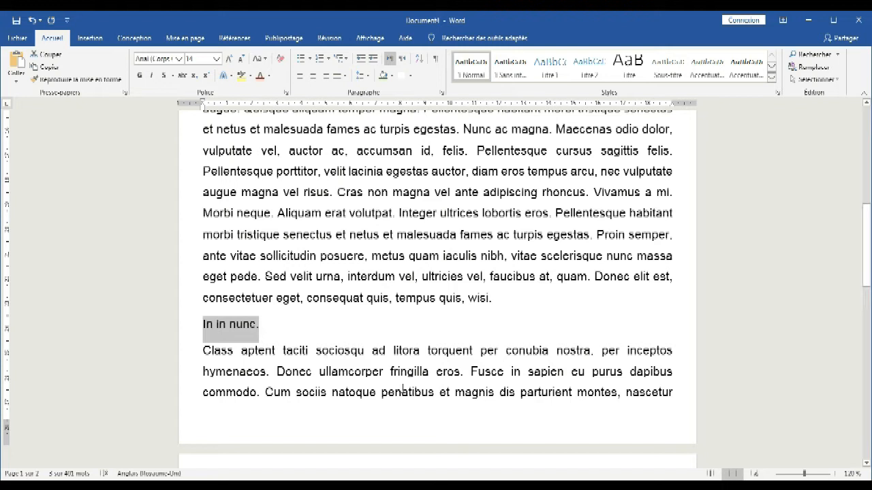
left_click(163, 75)
scroll(212, 217, "up", 3)
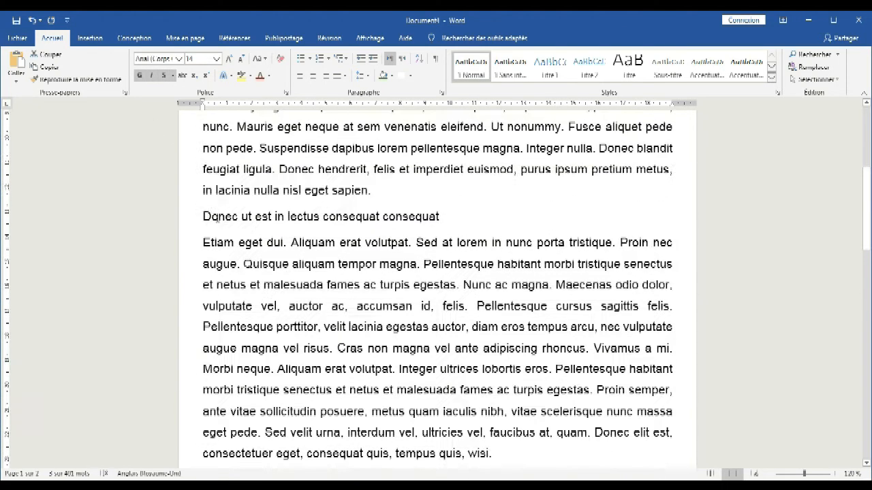
Step: Make the headings "Donec ut est in lectus consequat consequat" and "Lorem ipsum dolor sit amet" bold, italic and underlined
left_click(187, 220)
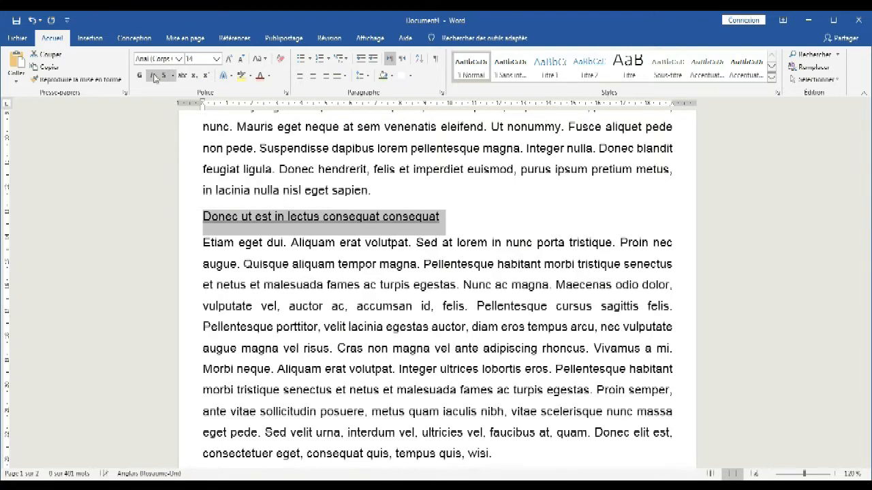
left_click(140, 75)
scroll(196, 199, "up", 3)
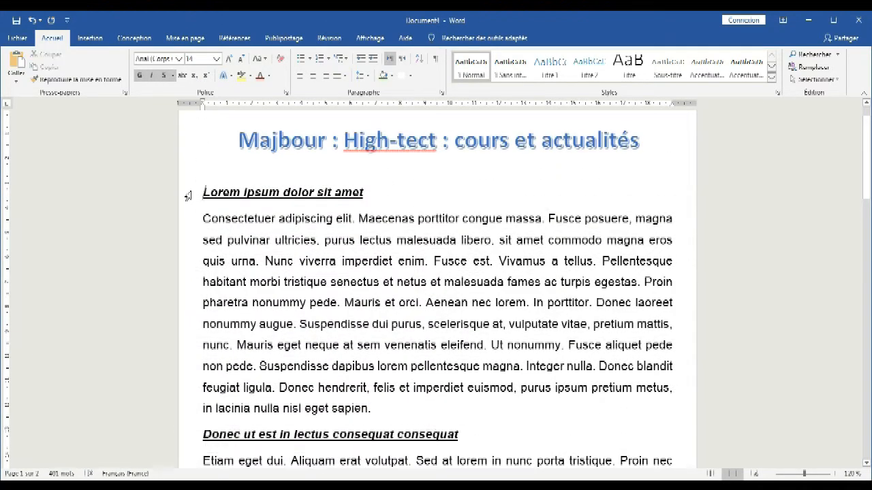
Step: Add check mark bullets to the three headings "Lorem ipsum dolor sit amet", "Donec ut est in lectus consequat consequat" and "In in nunc."
left_click(188, 194)
scroll(189, 231, "down", 3)
scroll(189, 265, "down", 1)
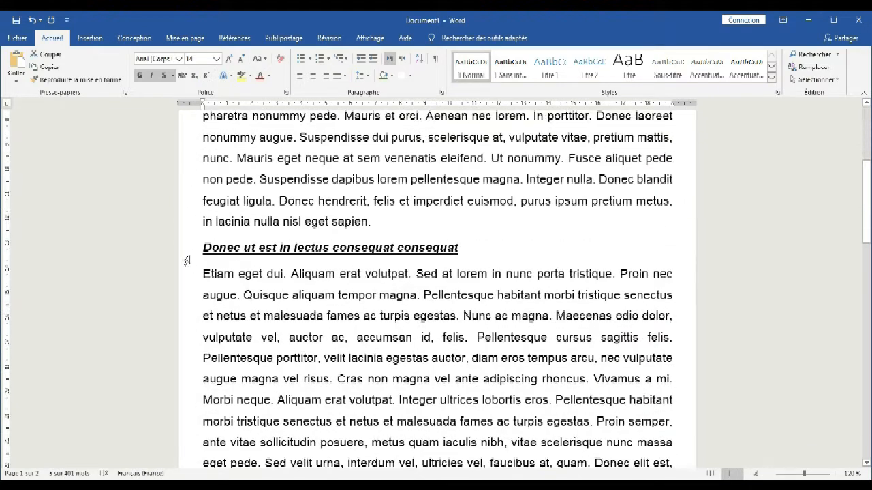
left_click(186, 254, "ctrl")
scroll(186, 255, "down", 5)
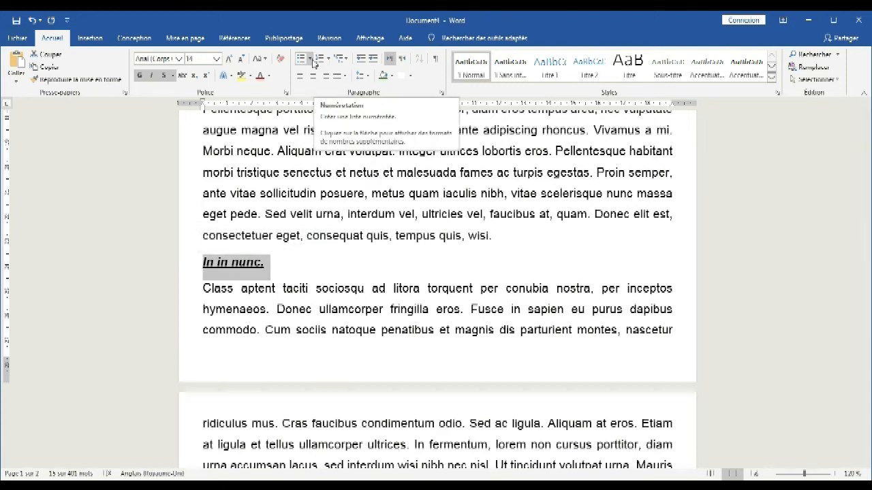
left_click(310, 60)
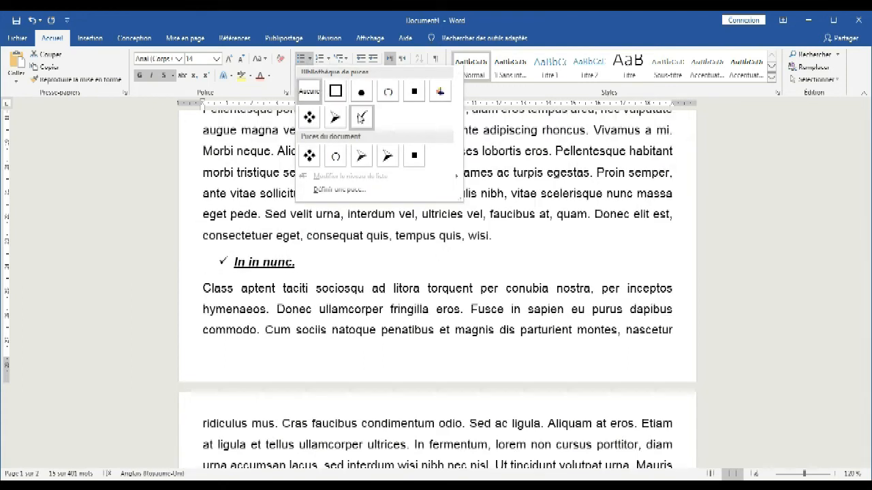
left_click(360, 119)
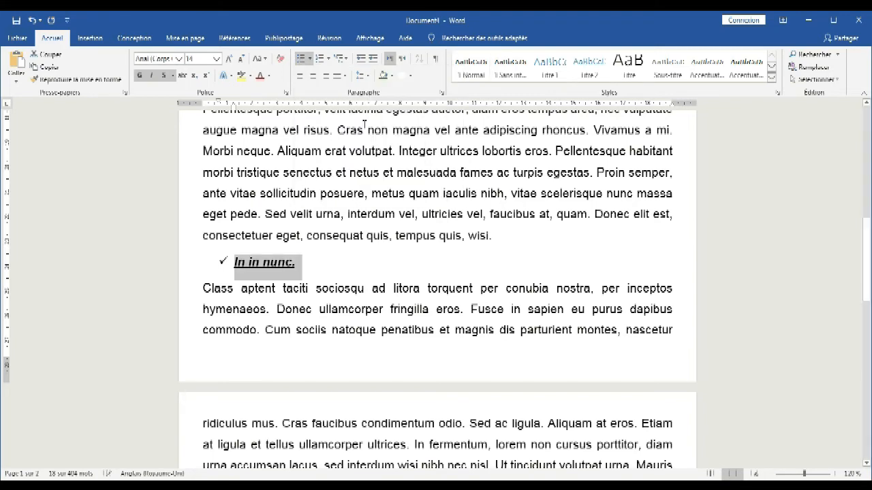
scroll(402, 269, "down", 4)
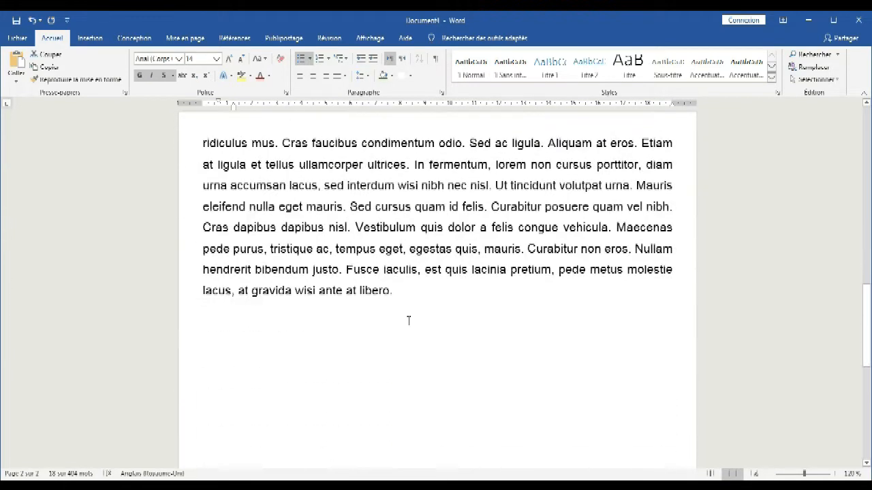
left_click(409, 318)
scroll(409, 318, "up", 7)
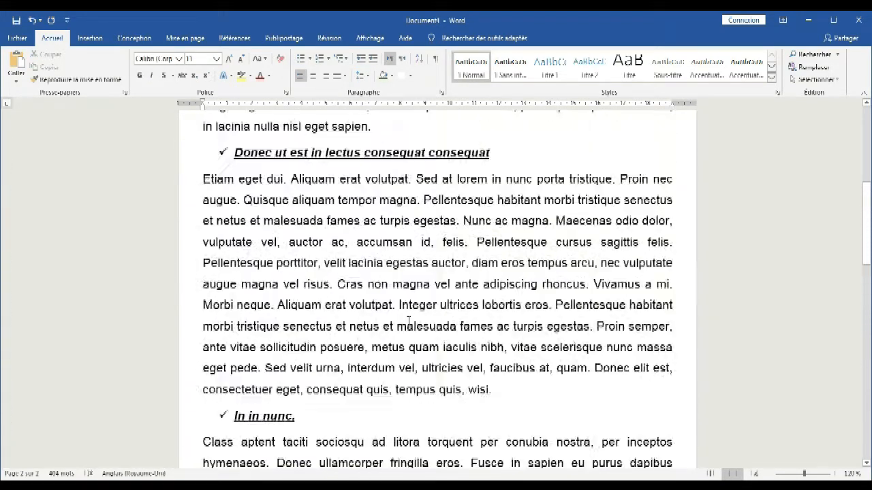
scroll(409, 322, "up", 4)
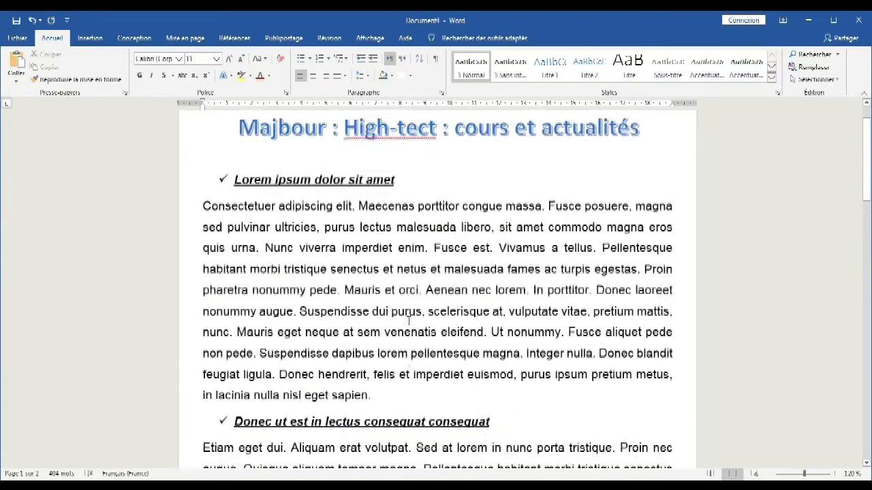